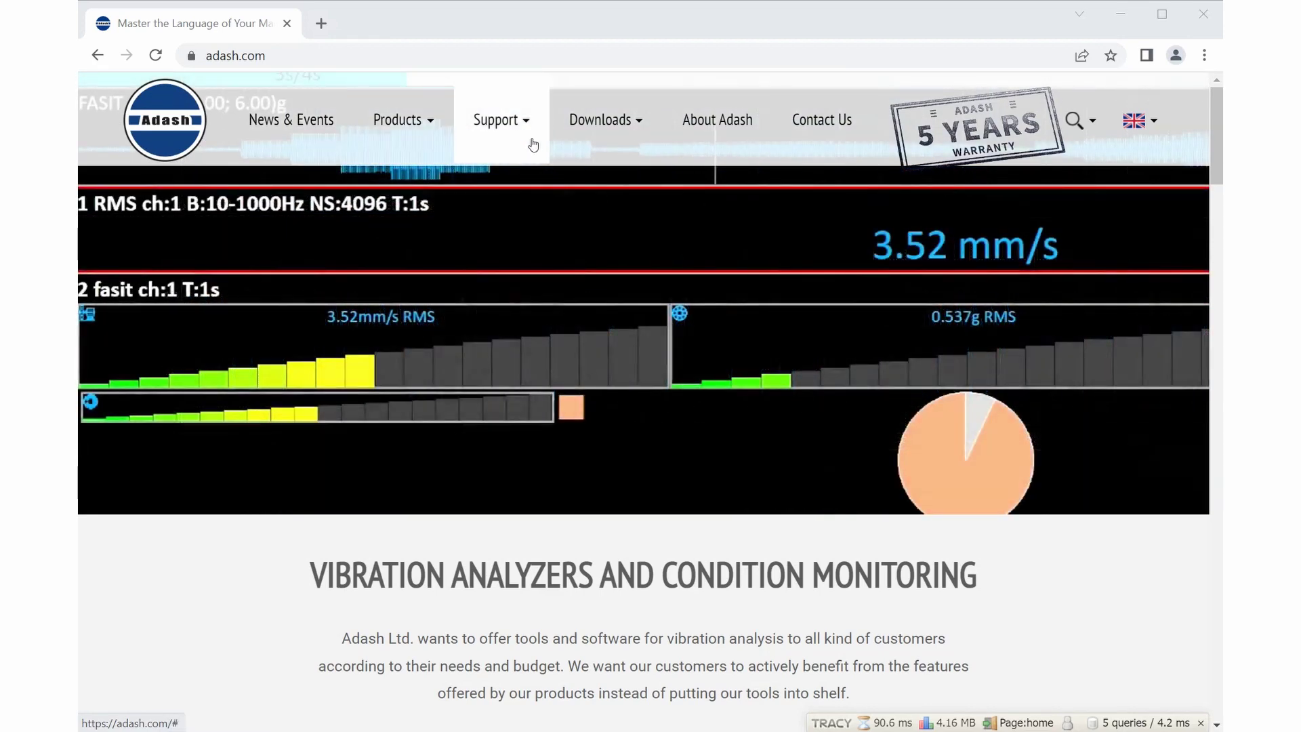
- From Downloads > Third Parties Software, download the USB Dongle Key Driver (Win7, Win8, Win10)
{"action": "left_click", "coordinate": [633, 139]}
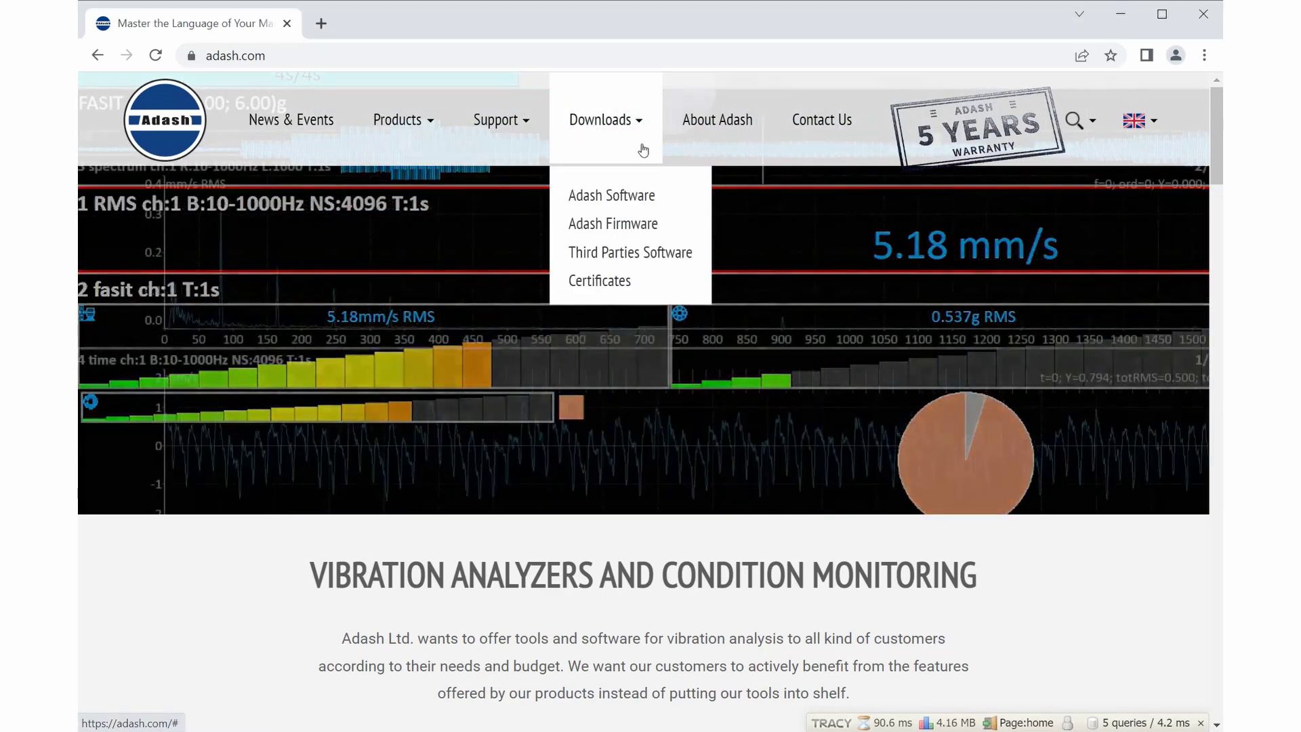
{"action": "left_click", "coordinate": [702, 256]}
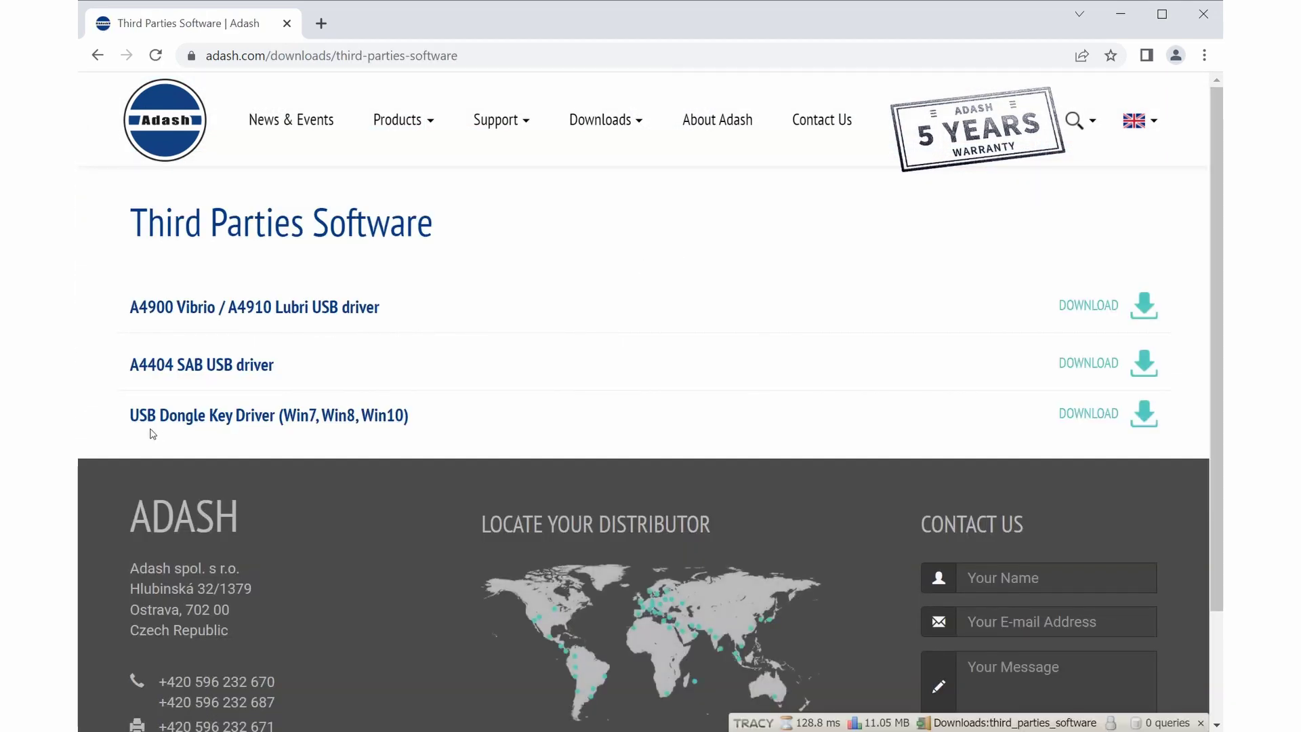
{"action": "left_click_drag", "start_coordinate": [131, 418], "coordinate": [410, 421]}
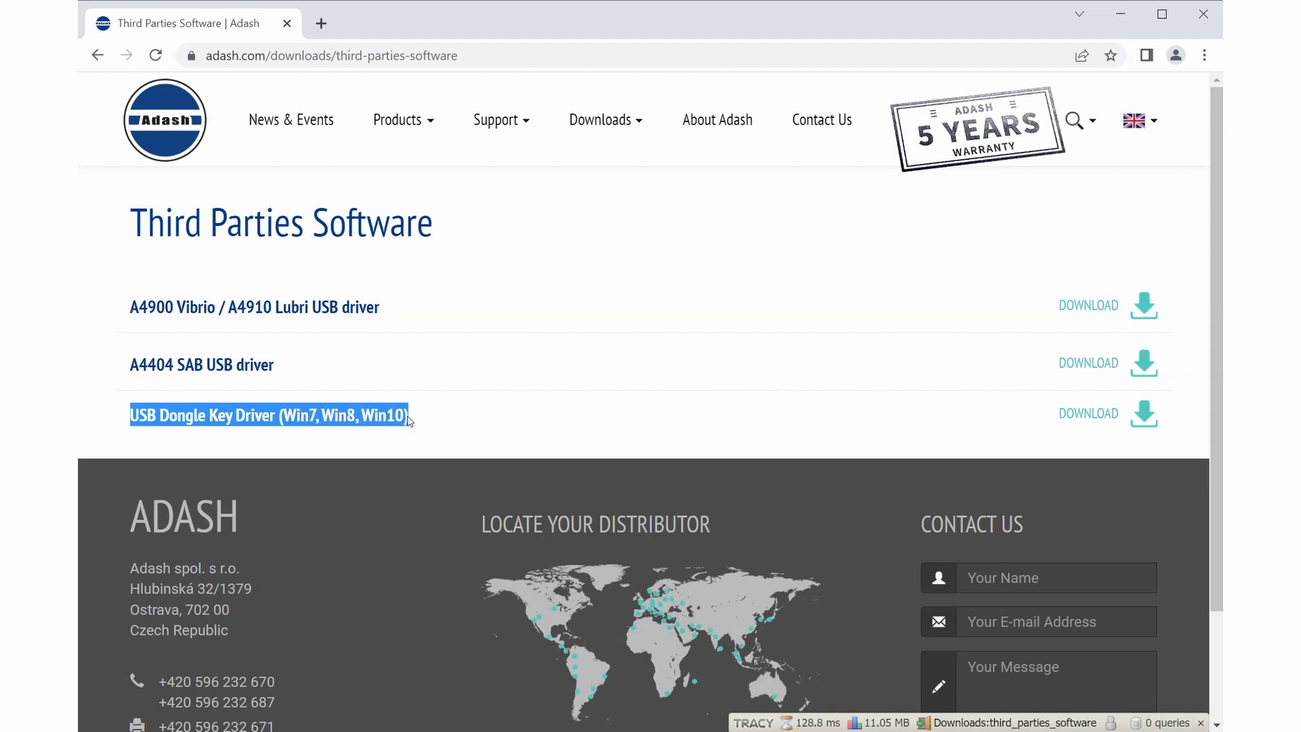
{"action": "left_click", "coordinate": [1118, 420]}
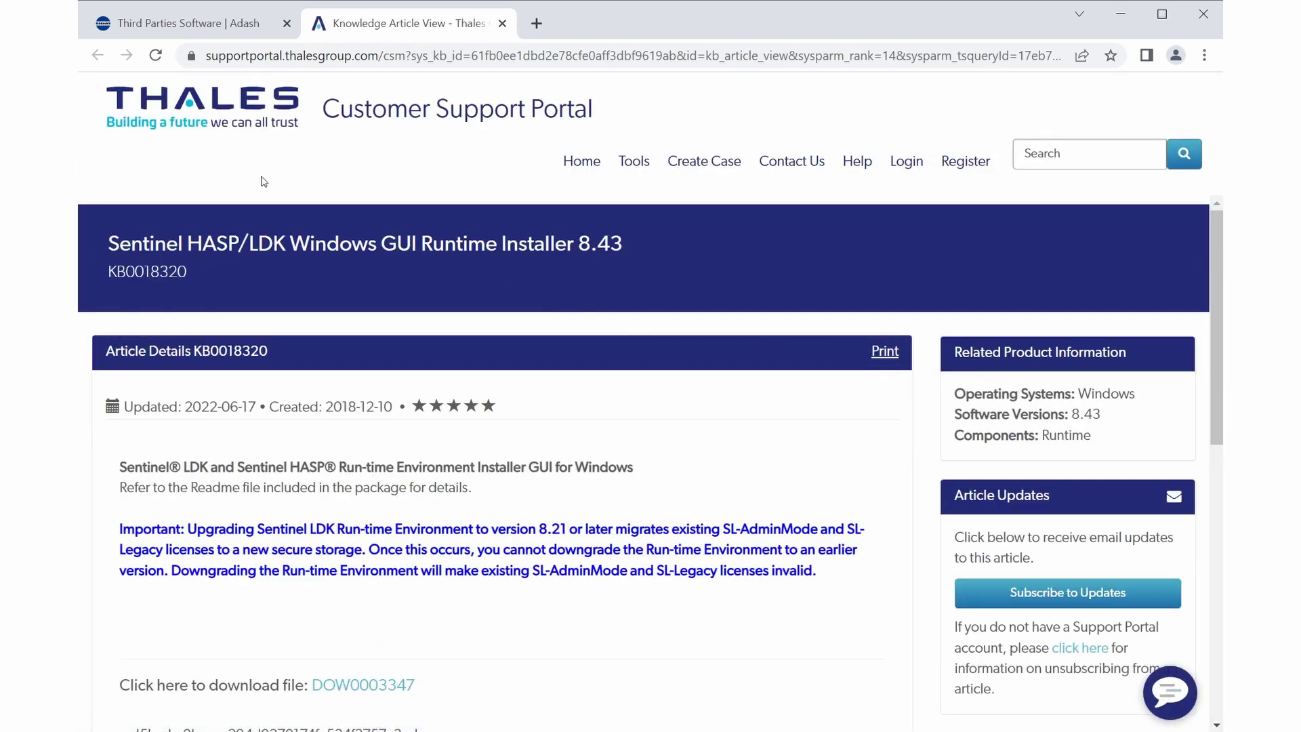
- Request DOW0003347, accept the licence to get Sentinel_LDK_Runtime_setup.zip, and show Chrome's Downloads list
{"action": "scroll", "coordinate": [403, 375], "scroll_direction": "down", "scroll_amount": 3}
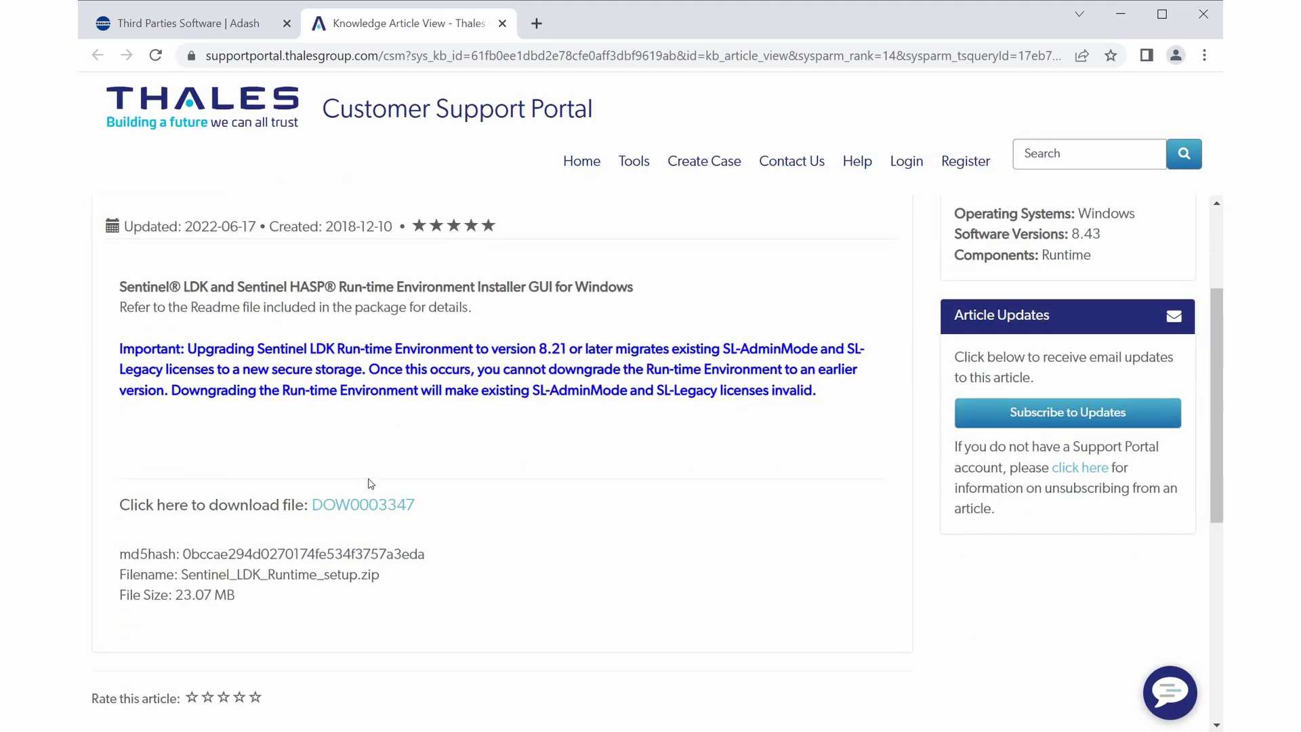
{"action": "left_click", "coordinate": [374, 513]}
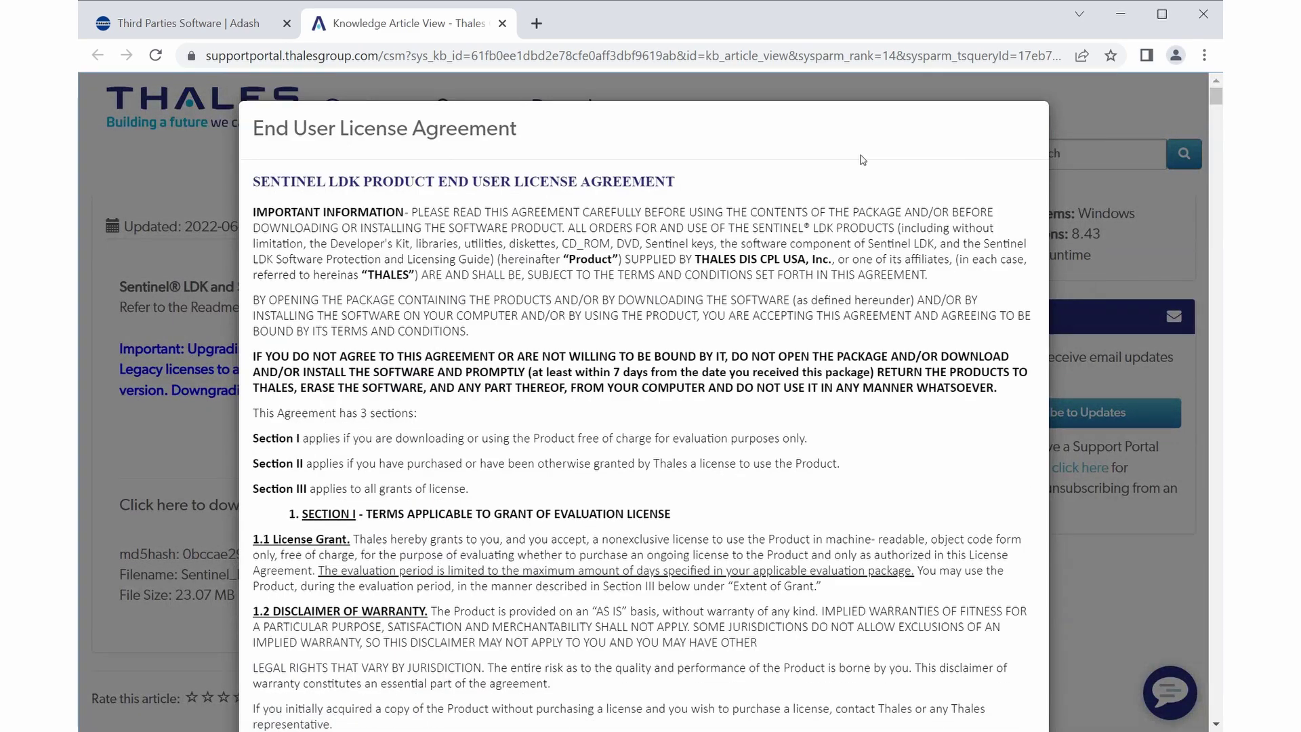
{"action": "left_click_drag", "start_coordinate": [1216, 98], "coordinate": [1217, 709]}
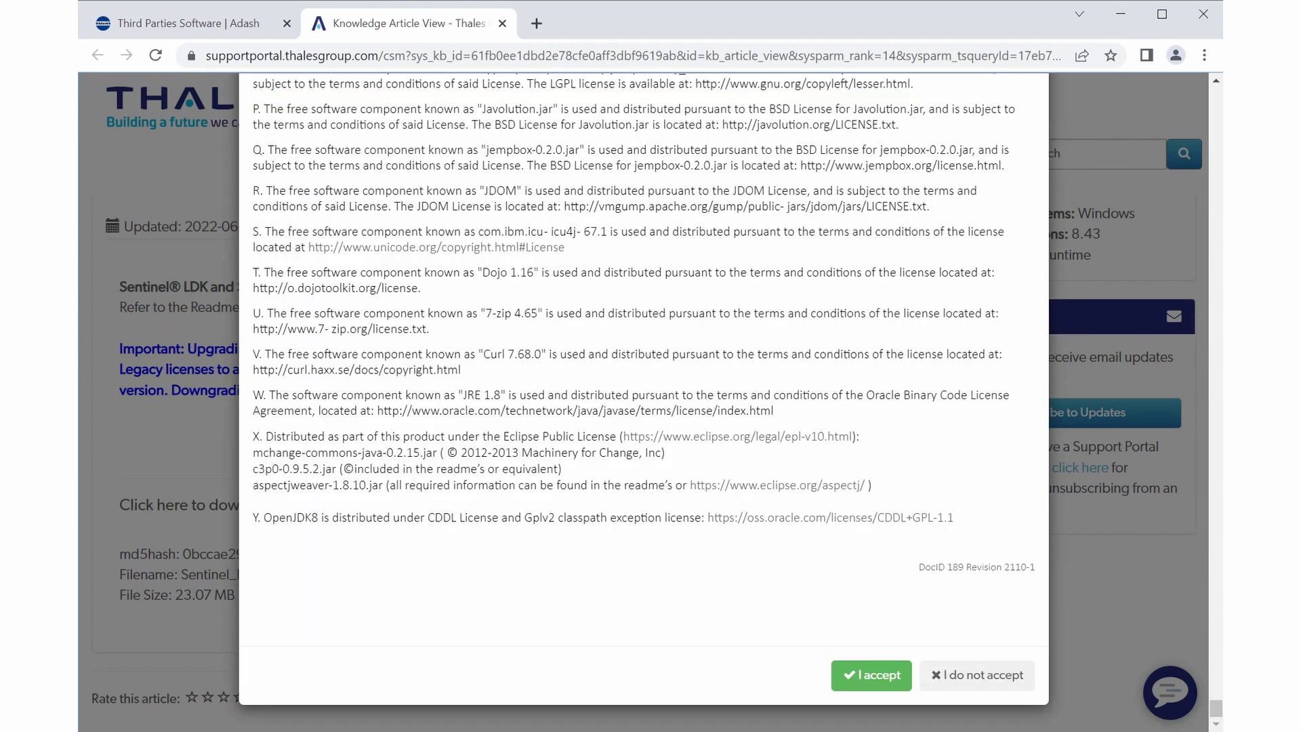
{"action": "left_click", "coordinate": [871, 681]}
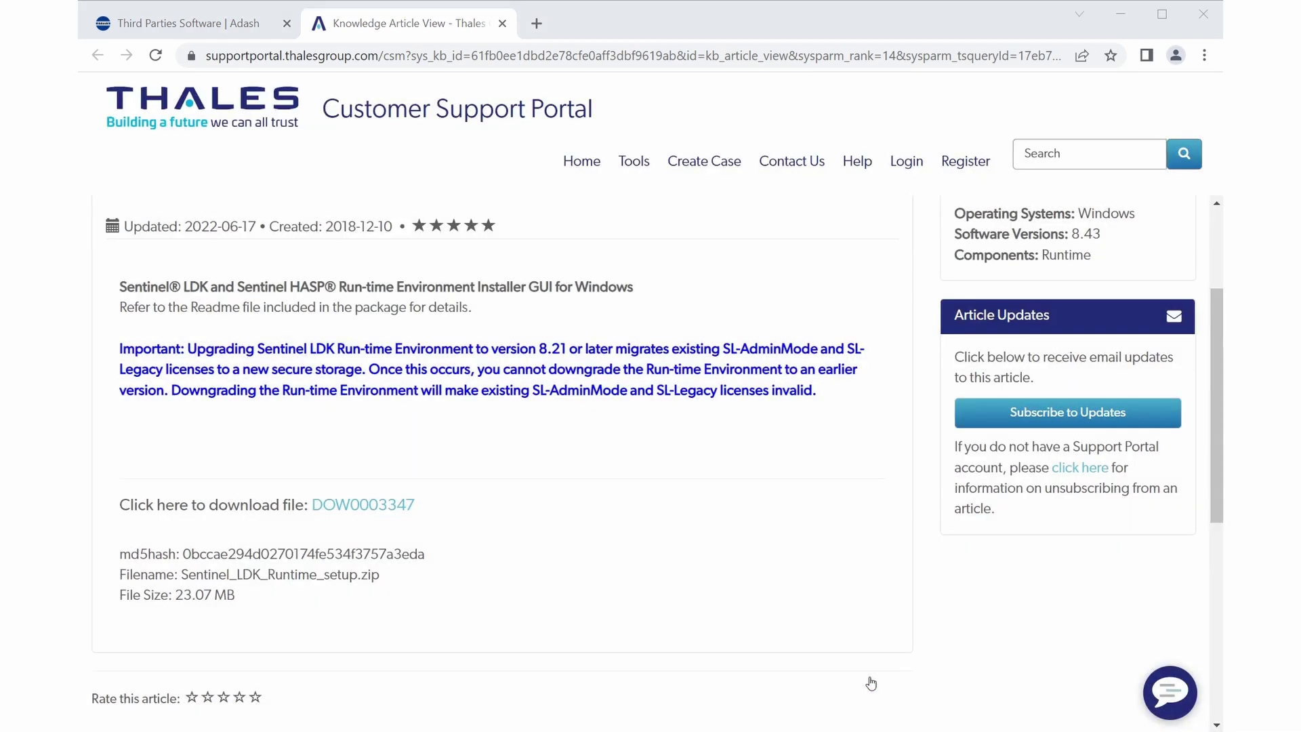
{"action": "key", "text": "ctrl+j"}
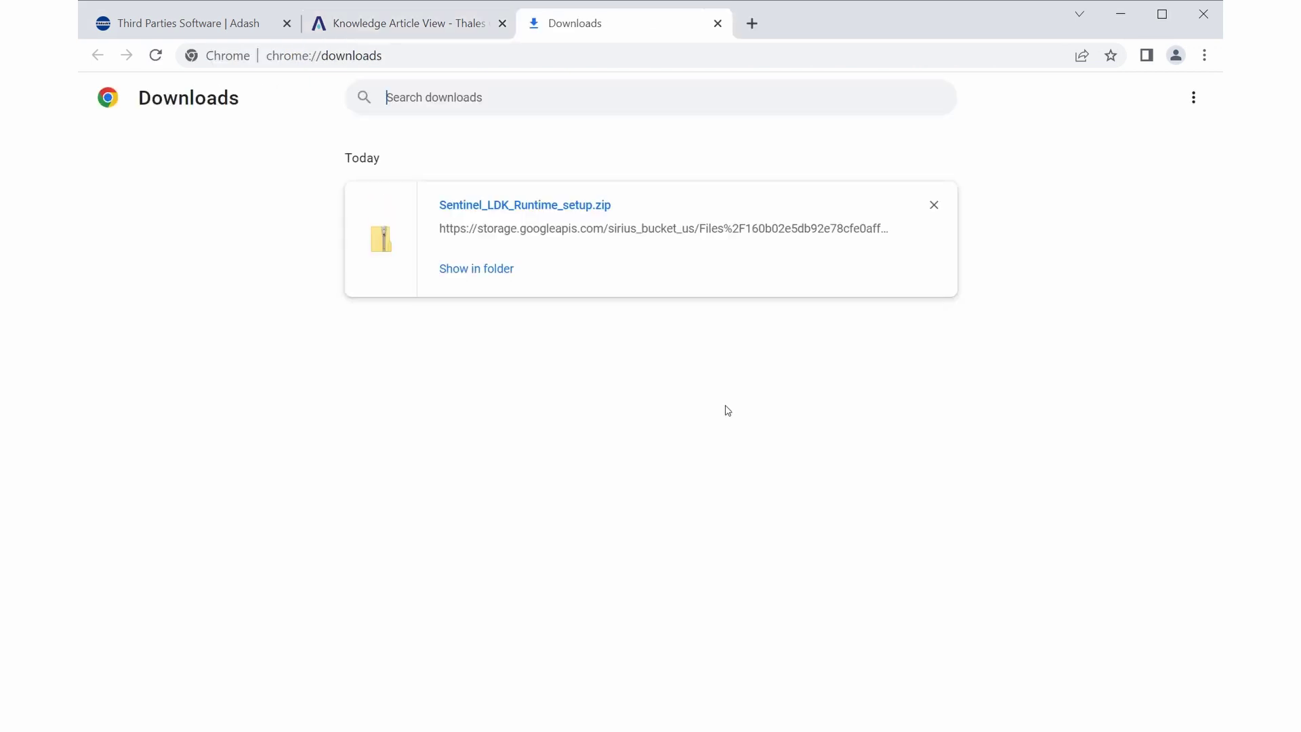
- Open Sentinel_LDK_Runtime_setup.zip and find HASPUserSetup.exe in its Sentinel_LDK_Run-time_setup folder
{"action": "left_click", "coordinate": [553, 211]}
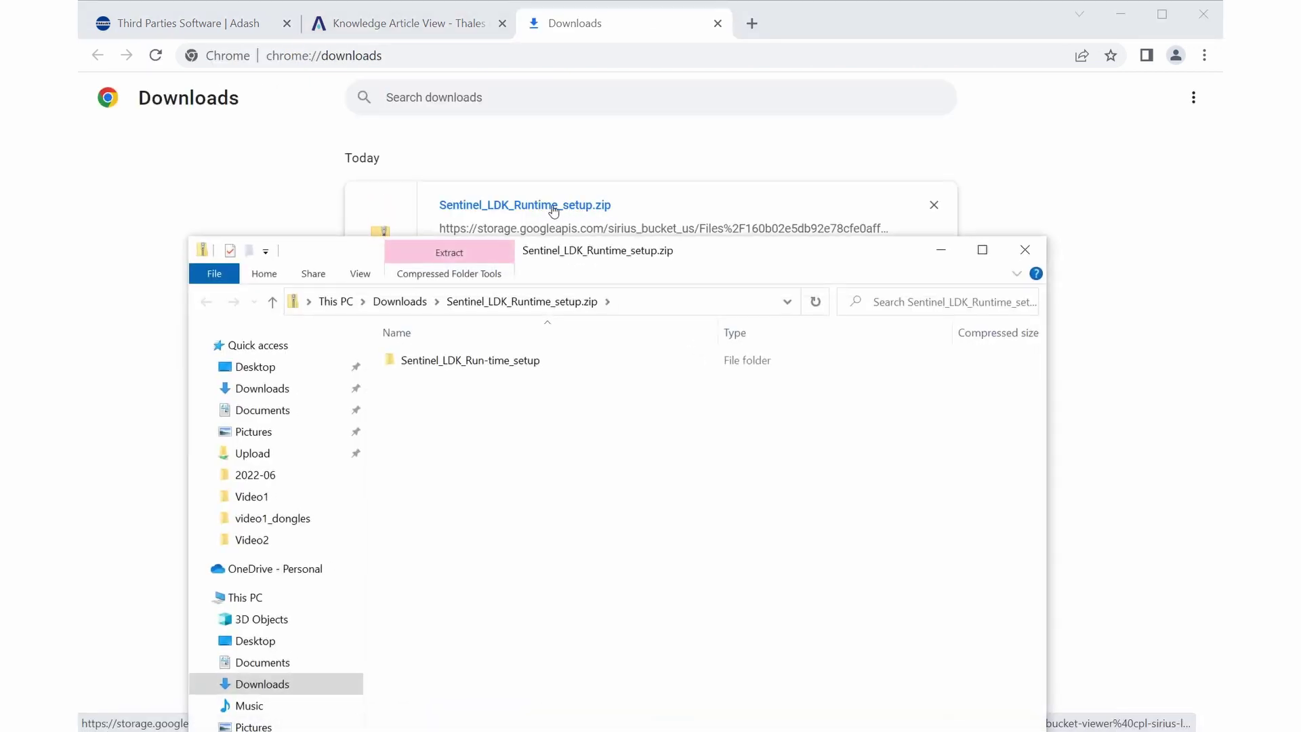
{"action": "double_click", "coordinate": [546, 366]}
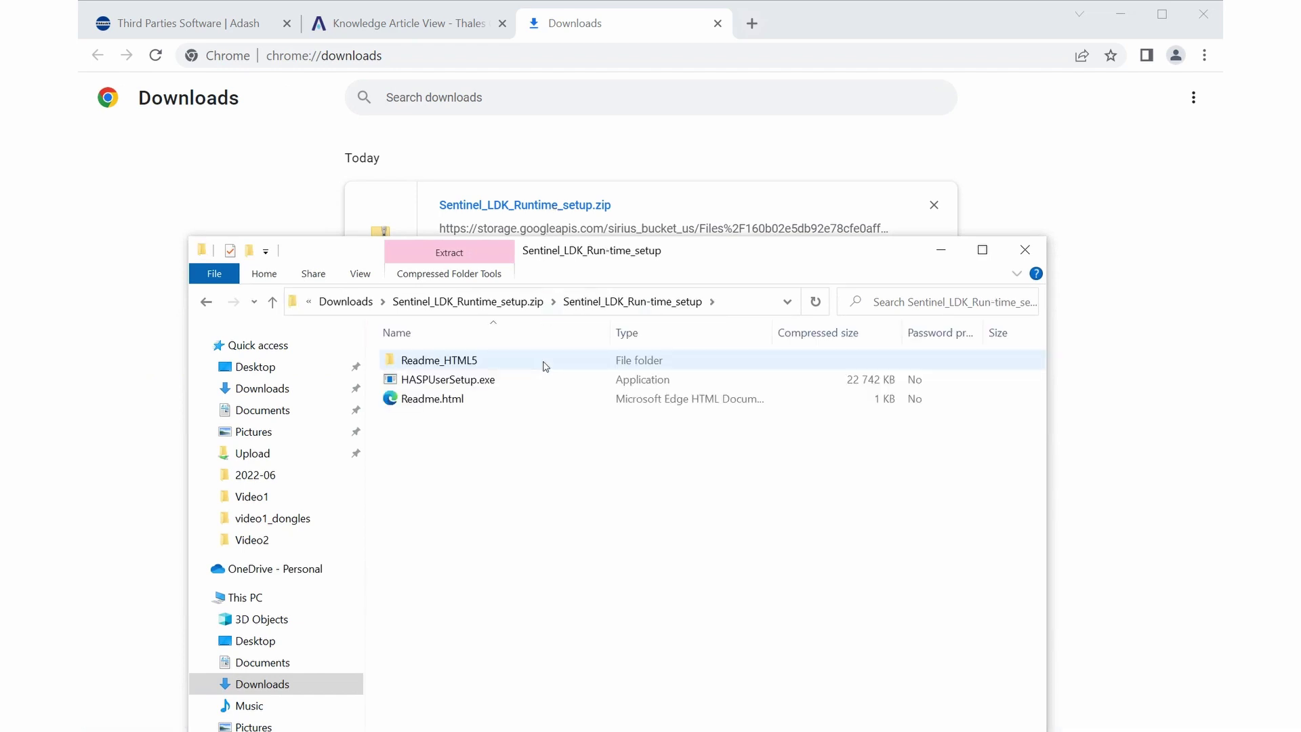
{"action": "left_click", "coordinate": [522, 385]}
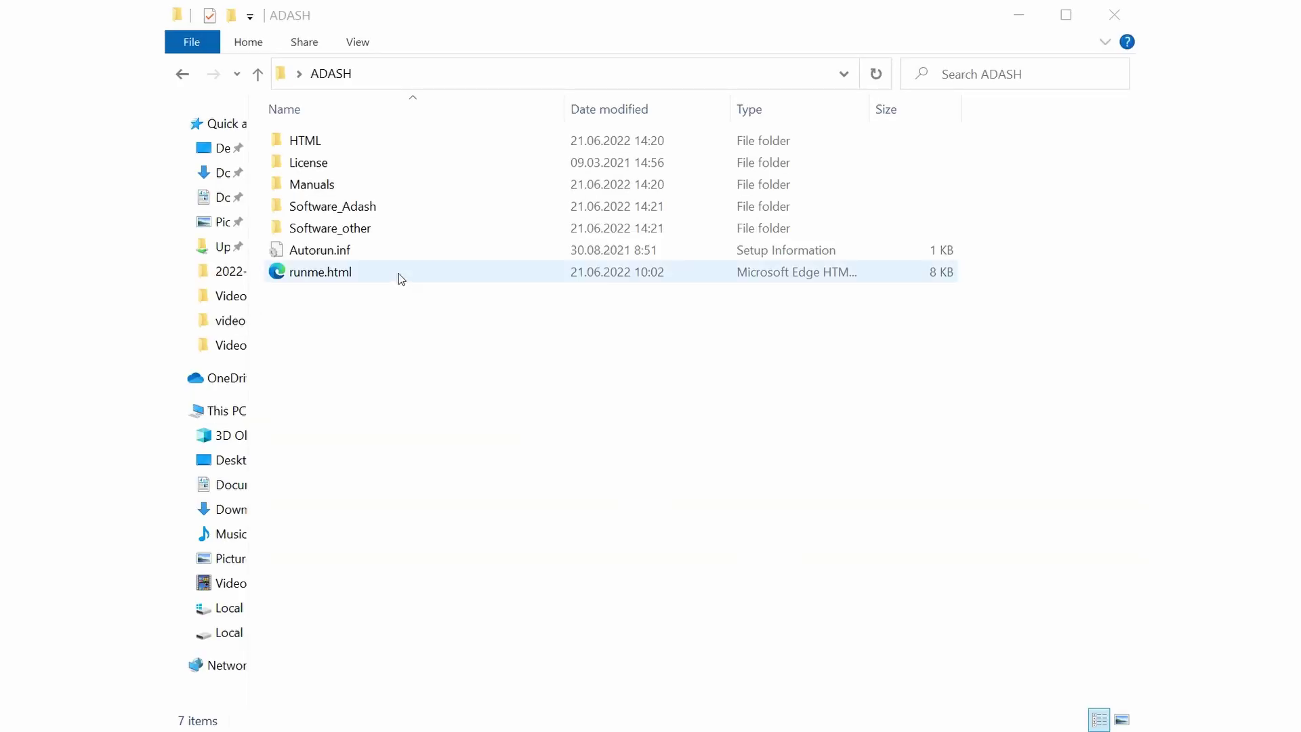
- Find HASPUserSetup.exe in Software_other\HASP and DDS_2022_v3.6.3.1.exe in Software_Adash
{"action": "double_click", "coordinate": [330, 227]}
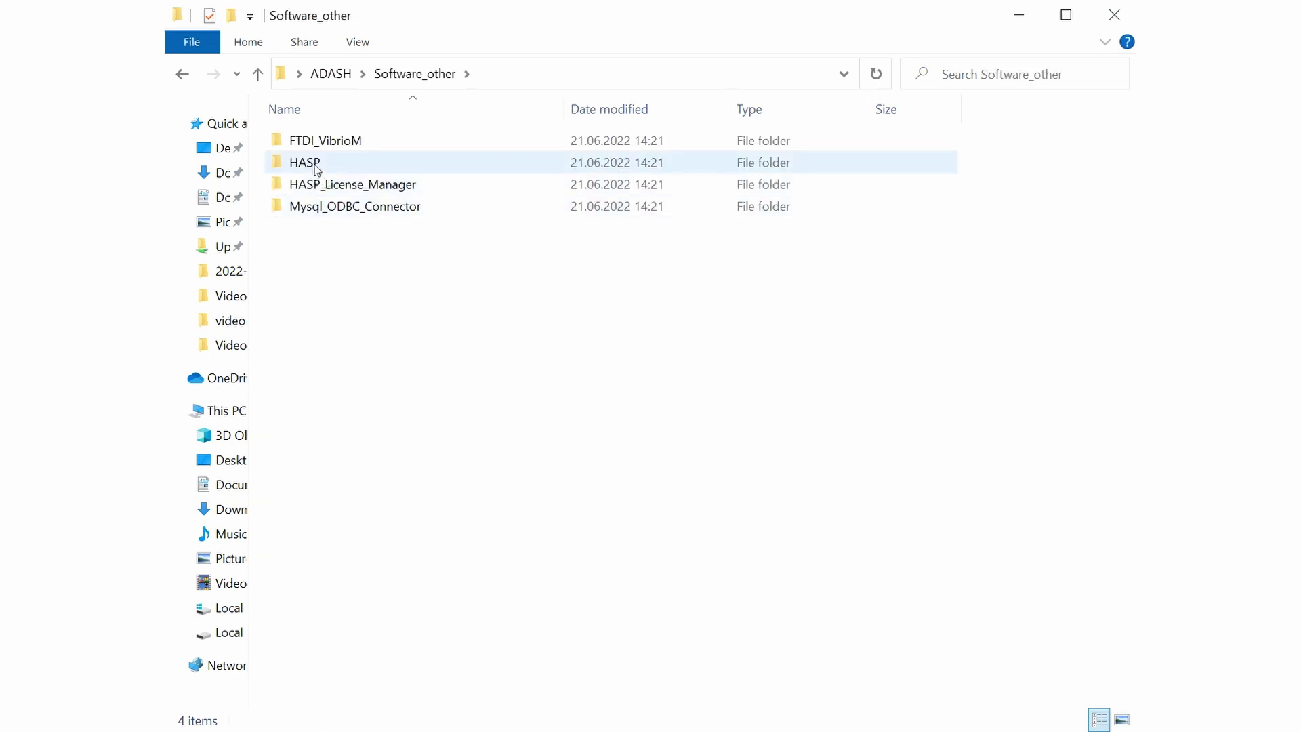
{"action": "left_click", "coordinate": [332, 164]}
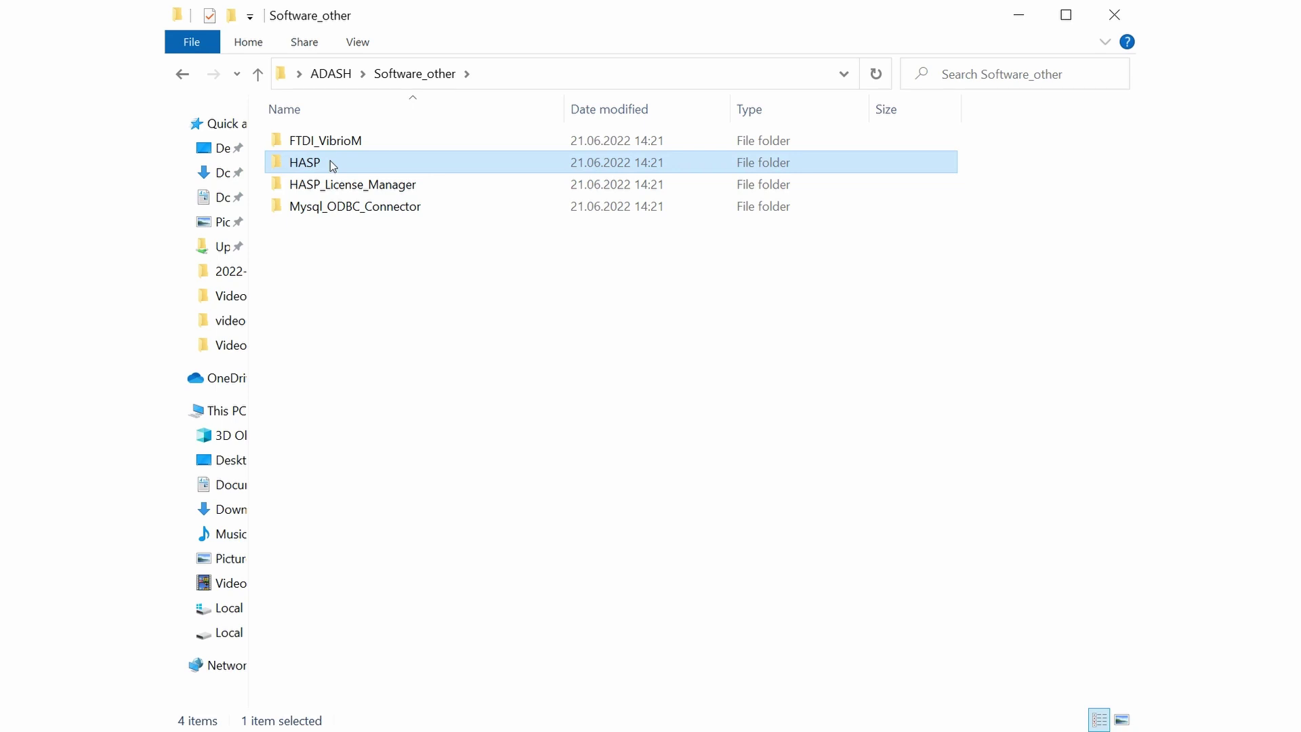
{"action": "double_click", "coordinate": [332, 164]}
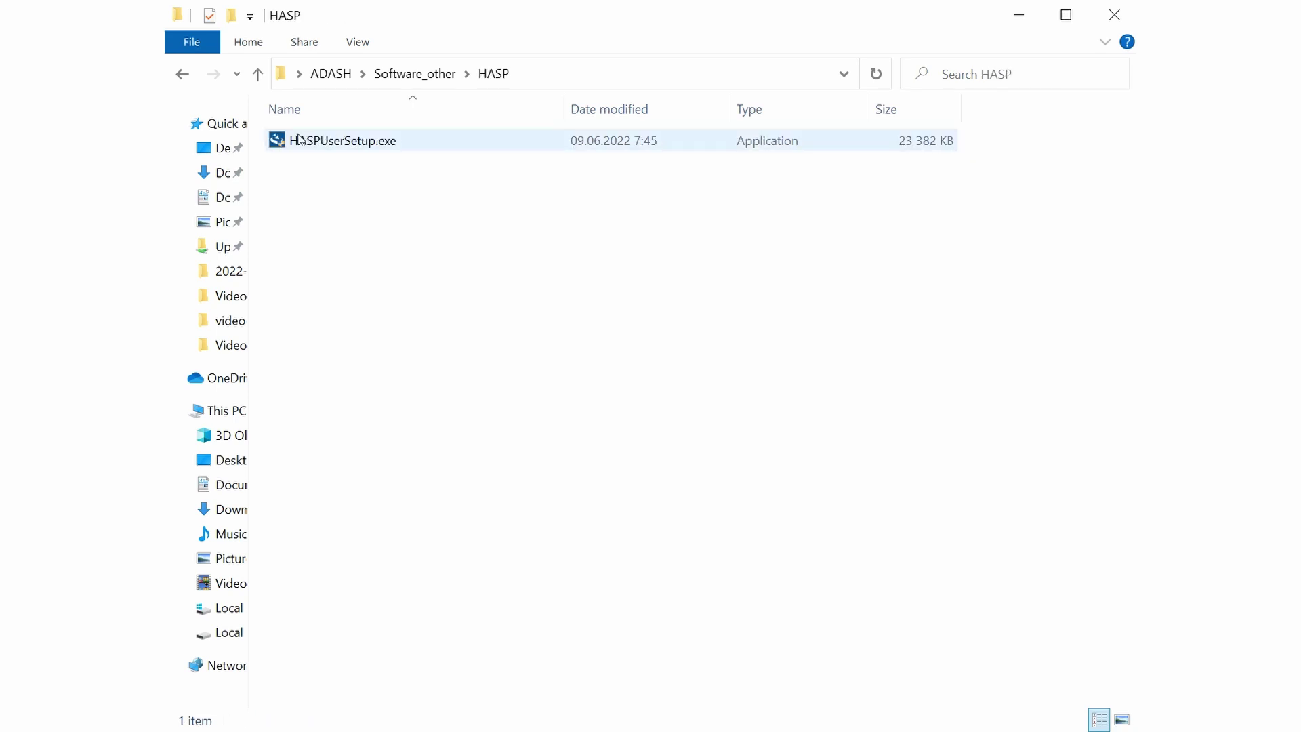
{"action": "mouse_move", "coordinate": [296, 139]}
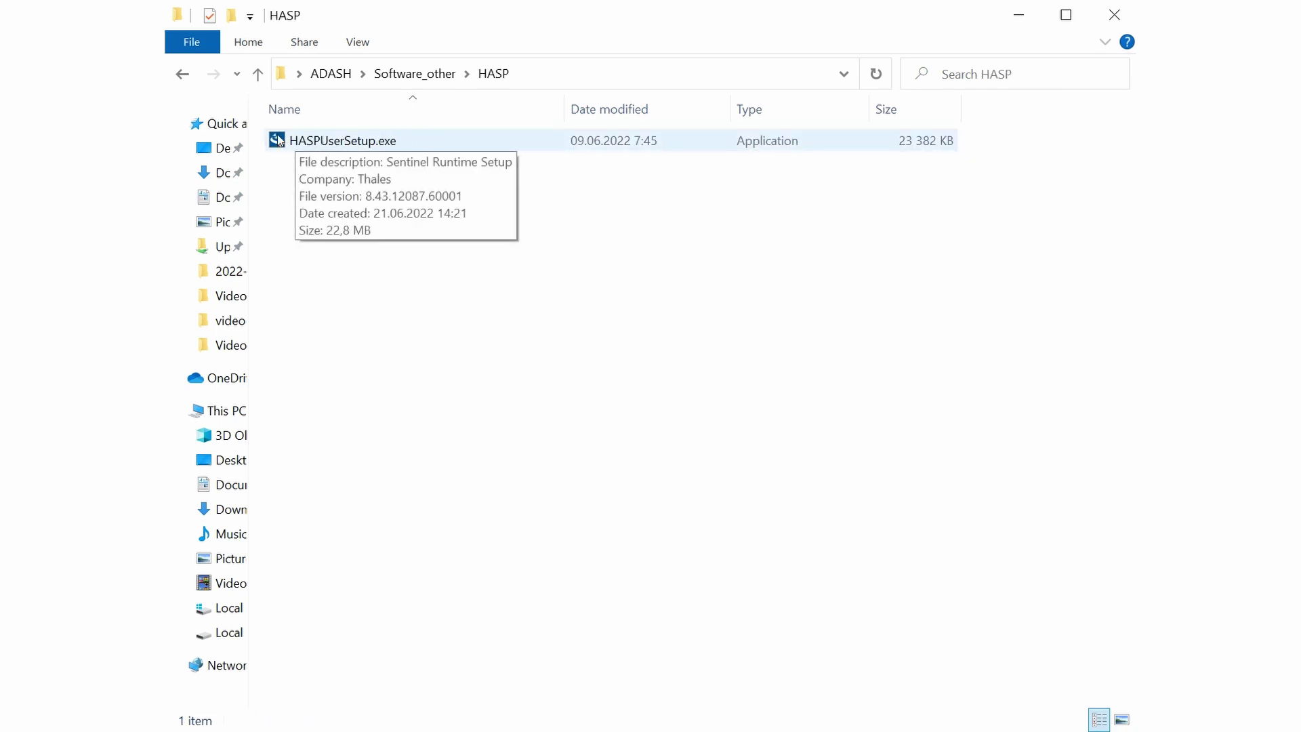
{"action": "left_click", "coordinate": [437, 141]}
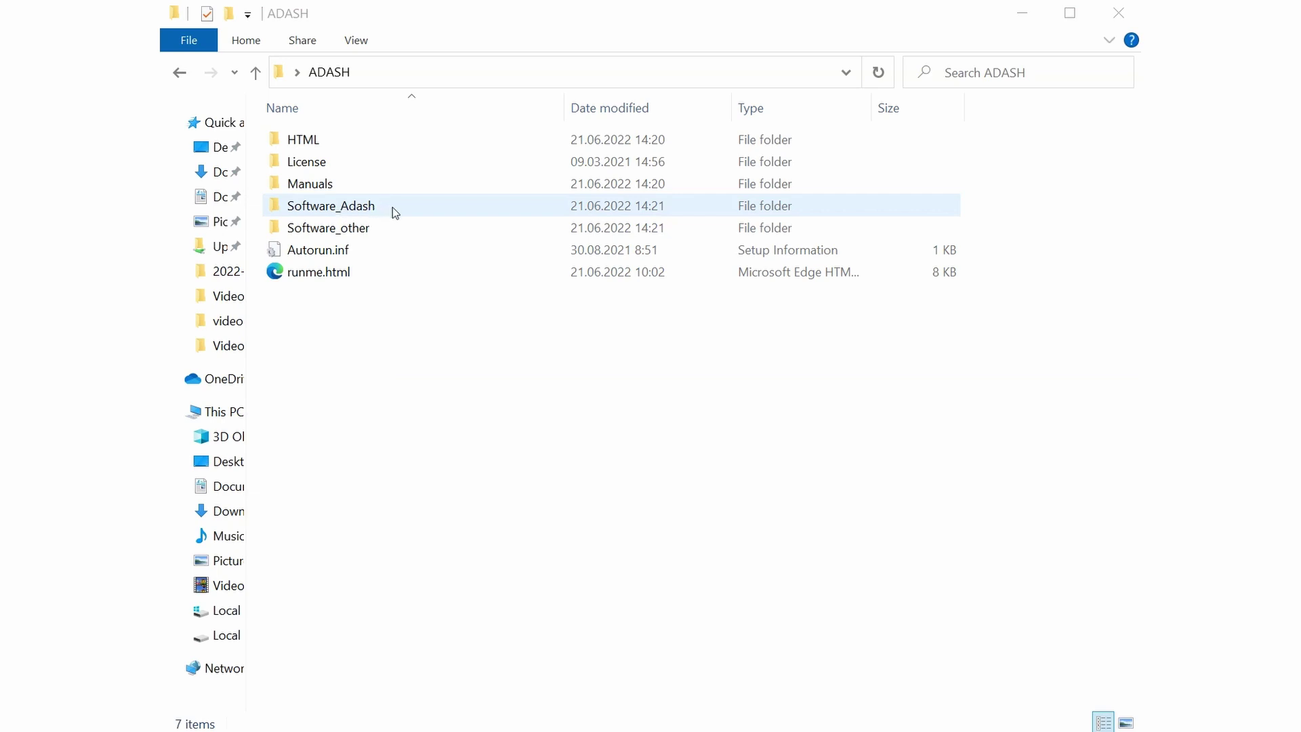
{"action": "double_click", "coordinate": [392, 207]}
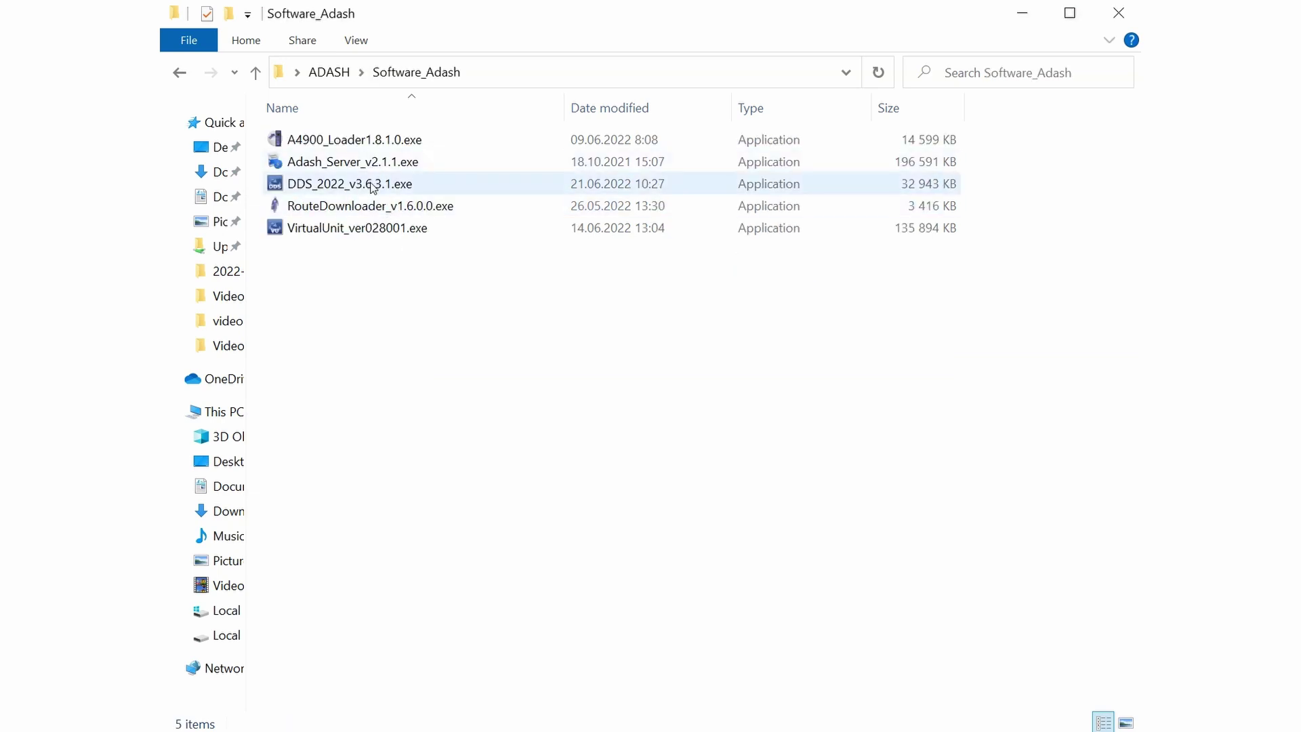
{"action": "left_click", "coordinate": [372, 188]}
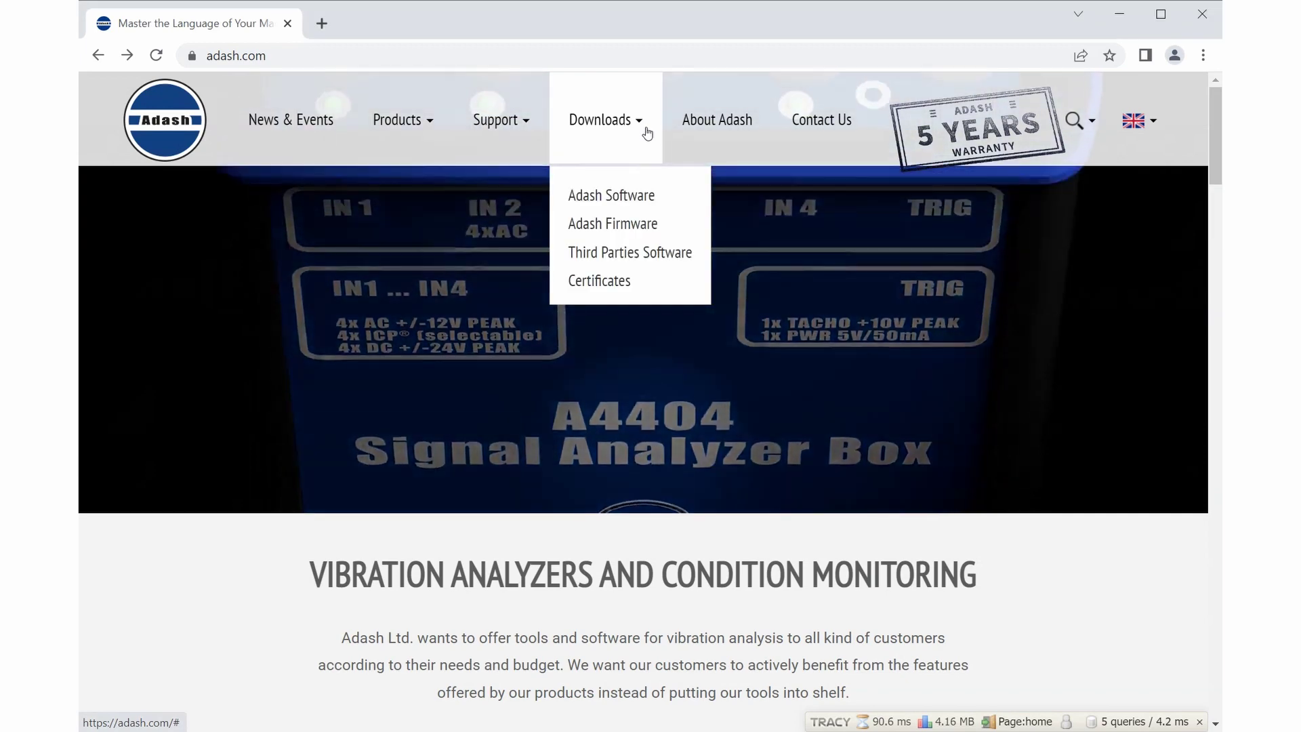
- On the Adash Software page, download DDS_2022_v3.6.3.0.exe through the DDS version 3.6.2 link
{"action": "left_click", "coordinate": [668, 195]}
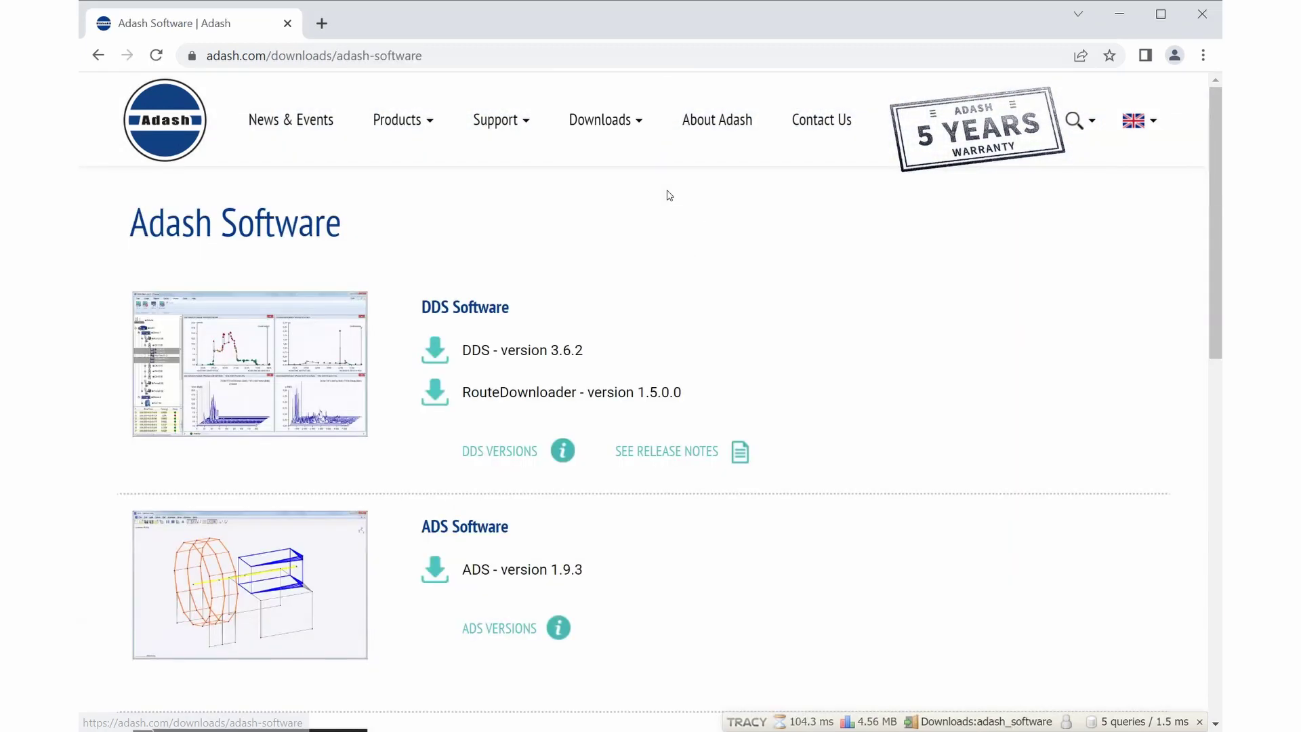
{"action": "left_click_drag", "start_coordinate": [420, 308], "coordinate": [508, 308]}
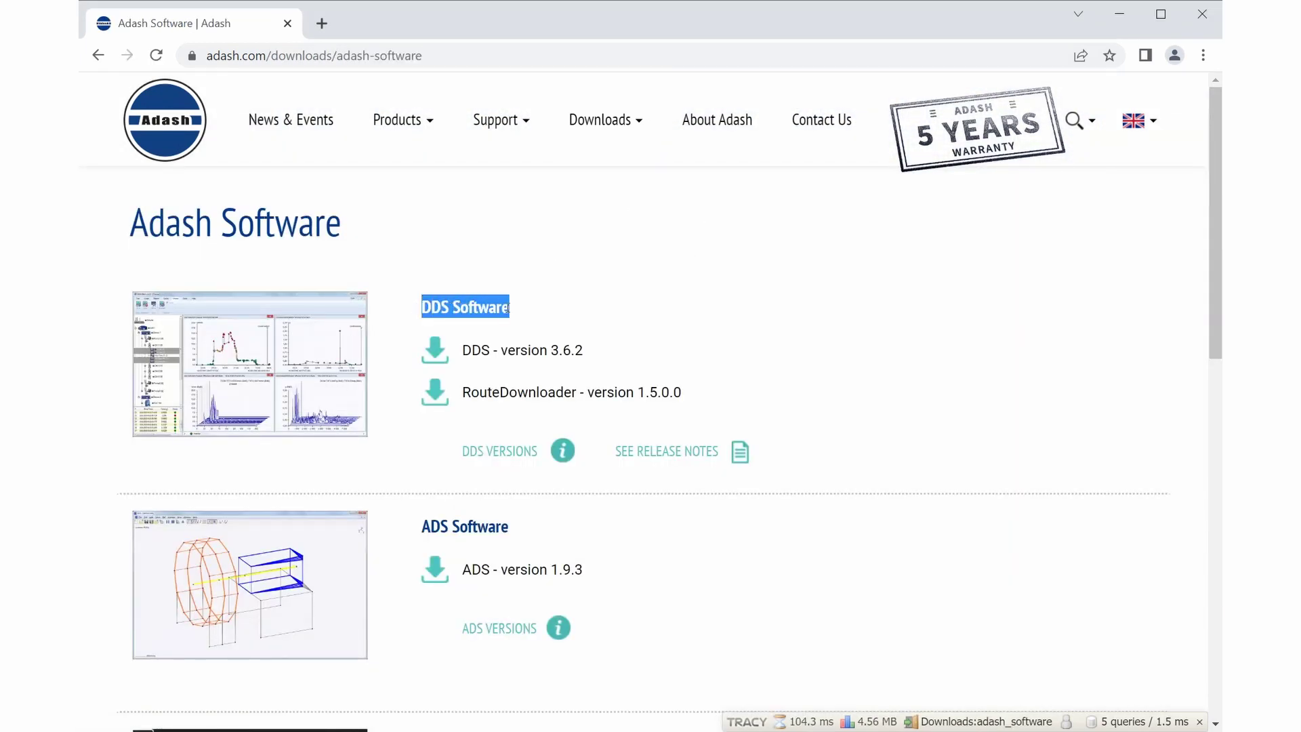
{"action": "left_click", "coordinate": [558, 310]}
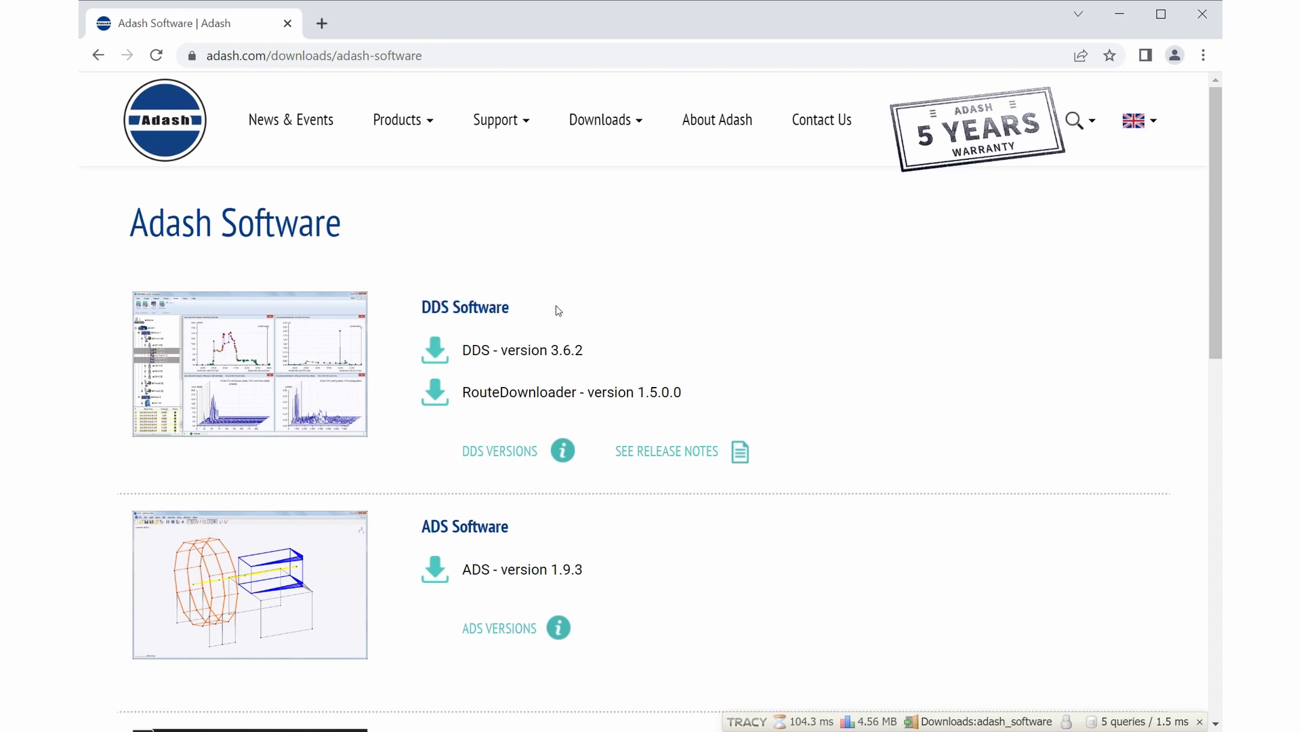
{"action": "left_click", "coordinate": [550, 351]}
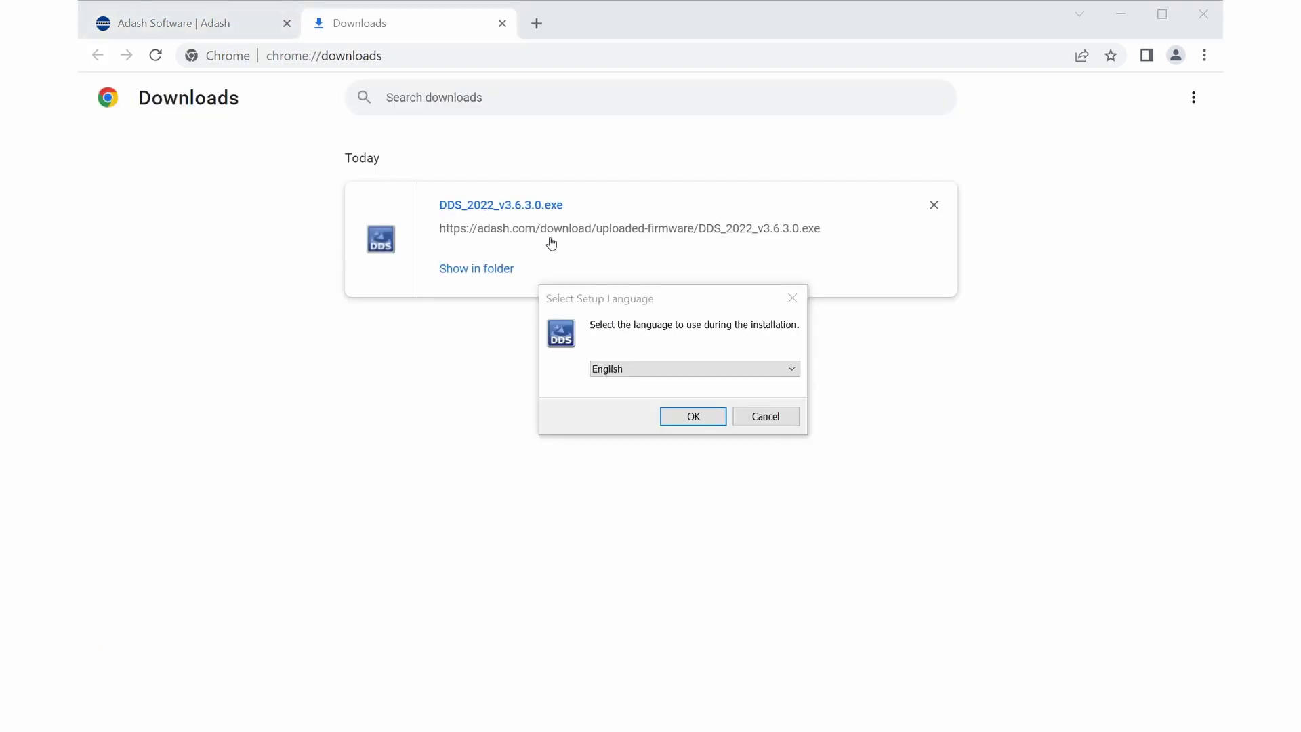
- Install DDS in English, keeping the desktop shortcut and .ndb file association tasks
{"action": "left_click", "coordinate": [685, 377]}
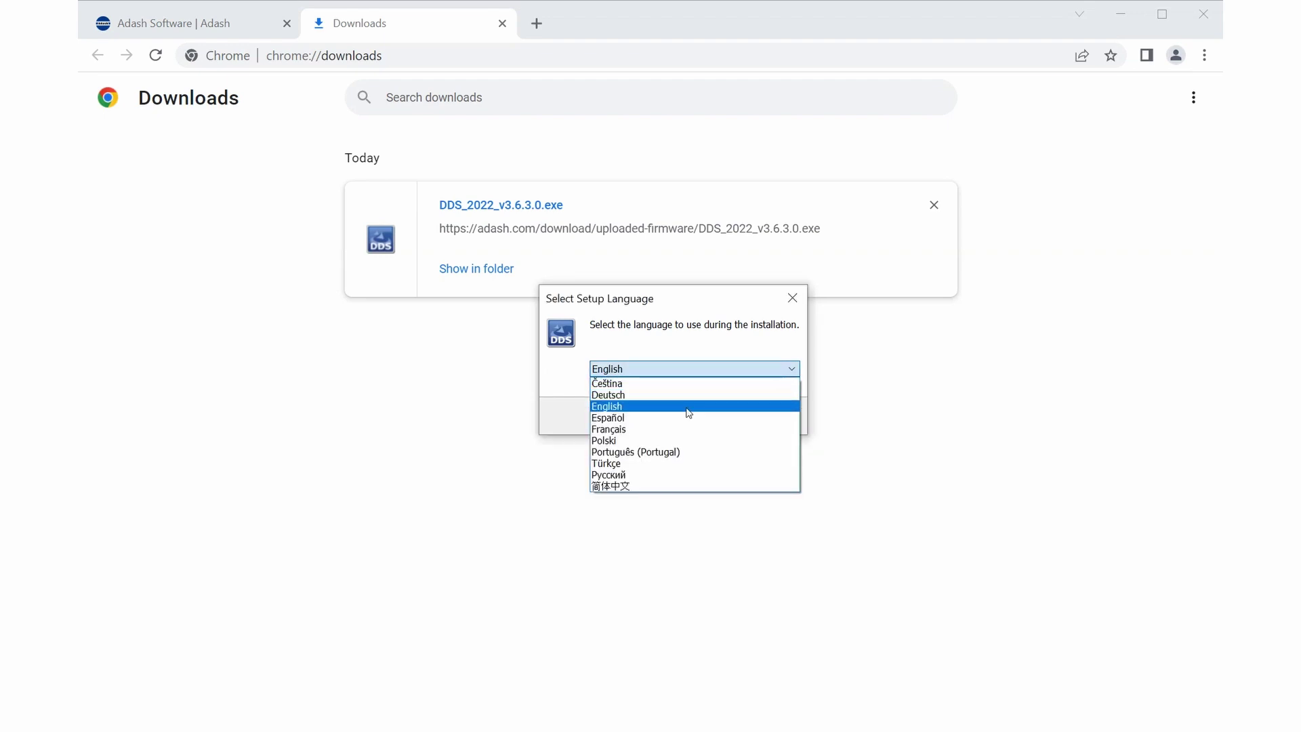
{"action": "left_click", "coordinate": [687, 413]}
{"action": "left_click", "coordinate": [690, 416]}
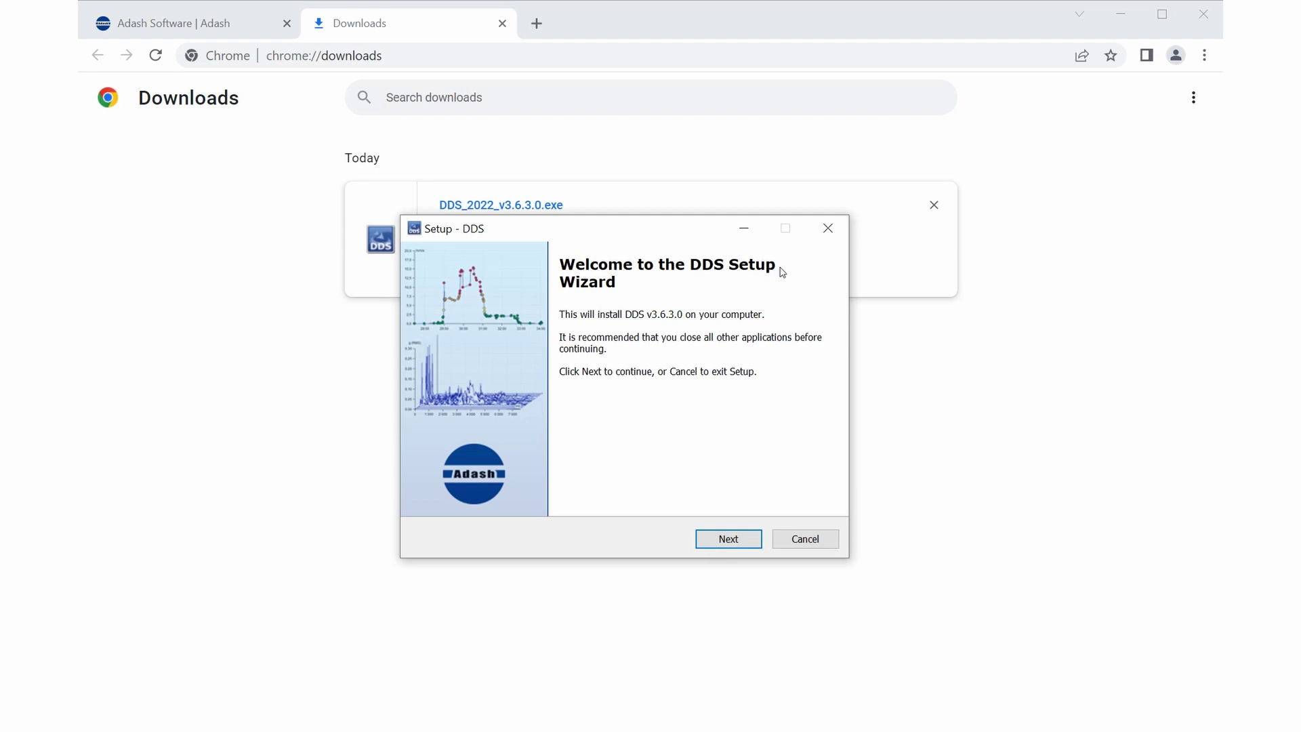
{"action": "left_click", "coordinate": [722, 539]}
{"action": "left_click", "coordinate": [721, 539]}
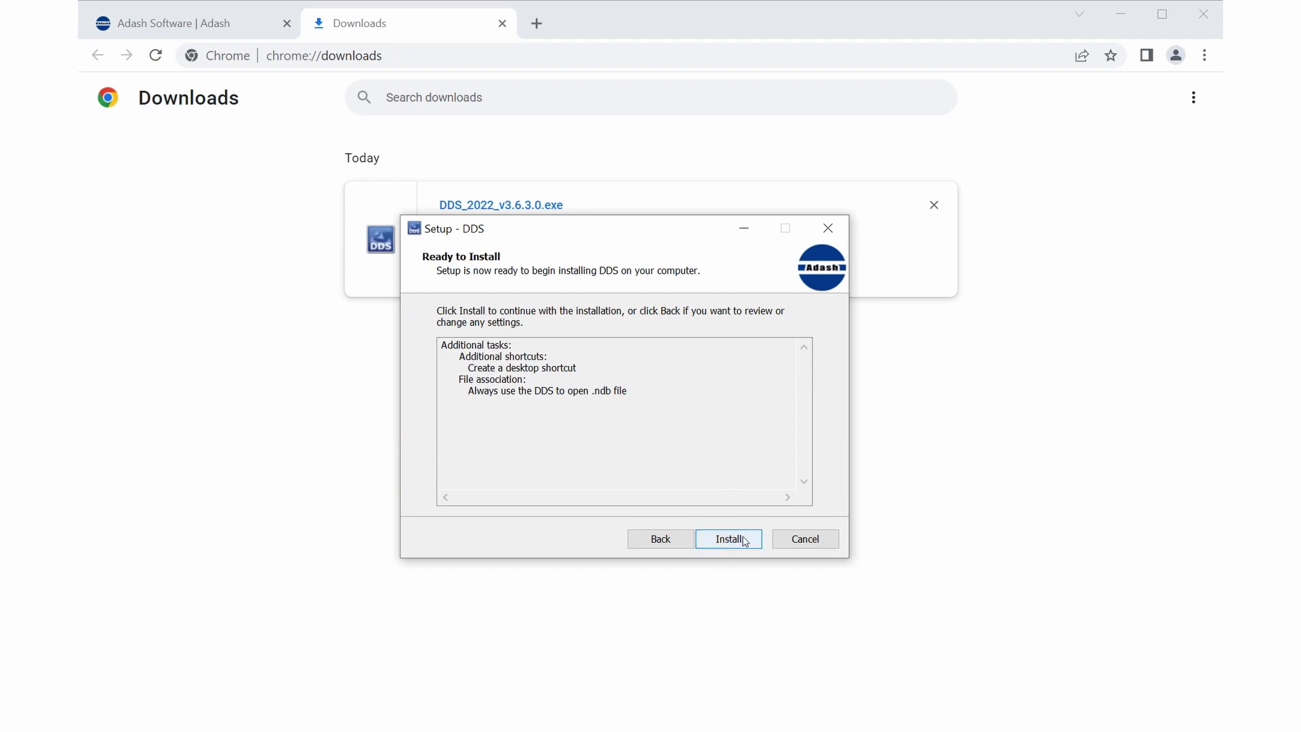
{"action": "left_click", "coordinate": [730, 538]}
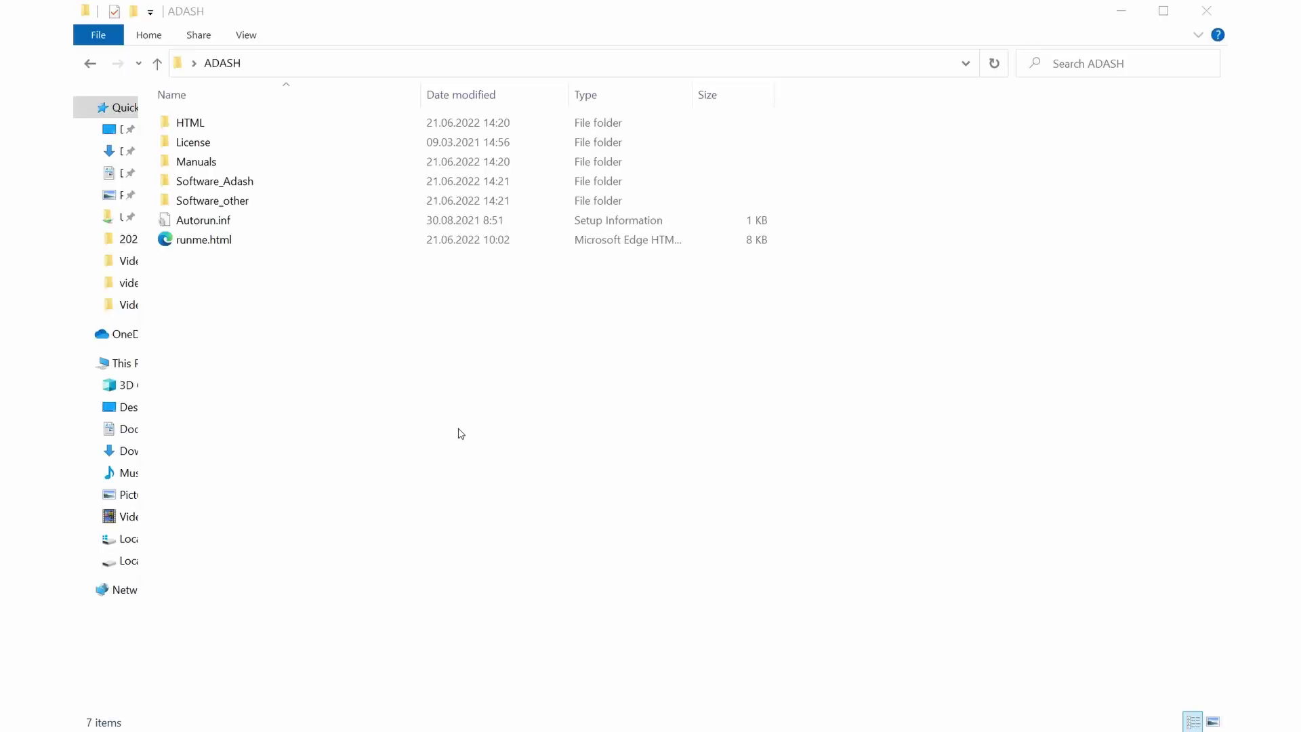
- Go into Software_other\HASP_License_Manager and select the lmsetup.exe installer
{"action": "left_click", "coordinate": [275, 204]}
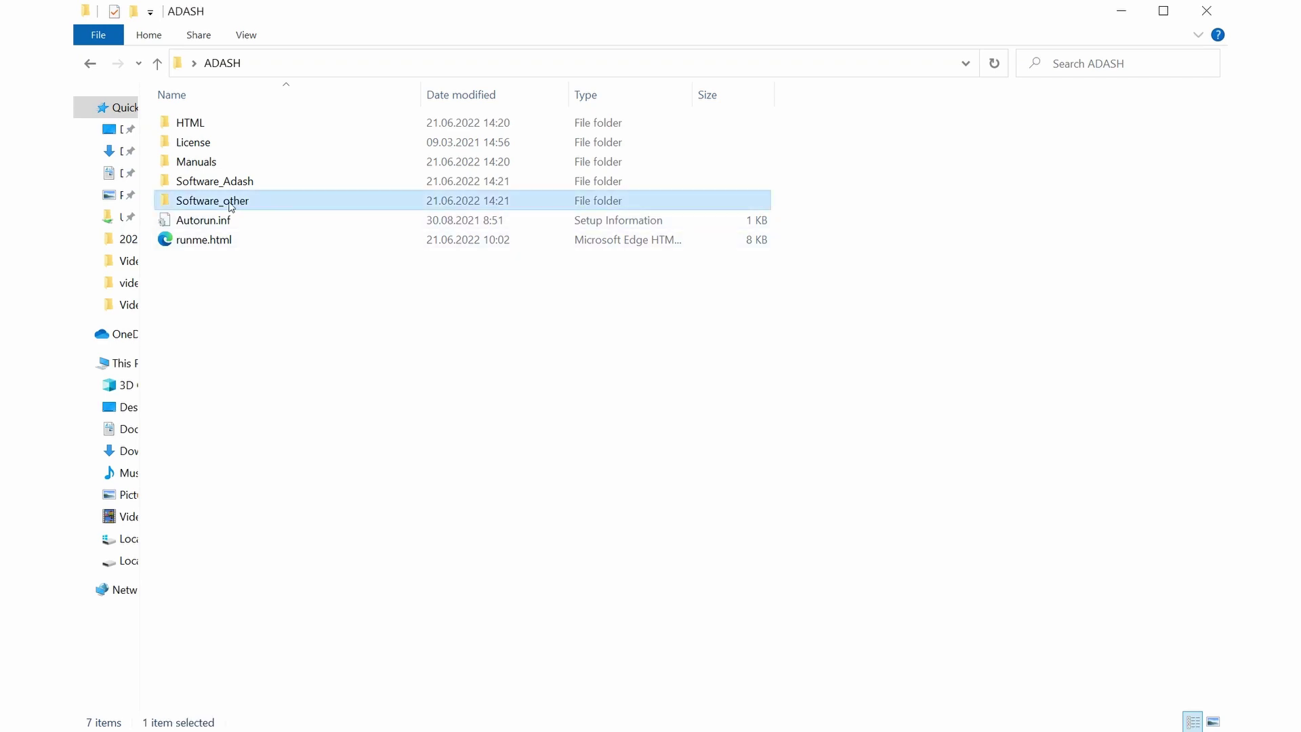
{"action": "double_click", "coordinate": [251, 205]}
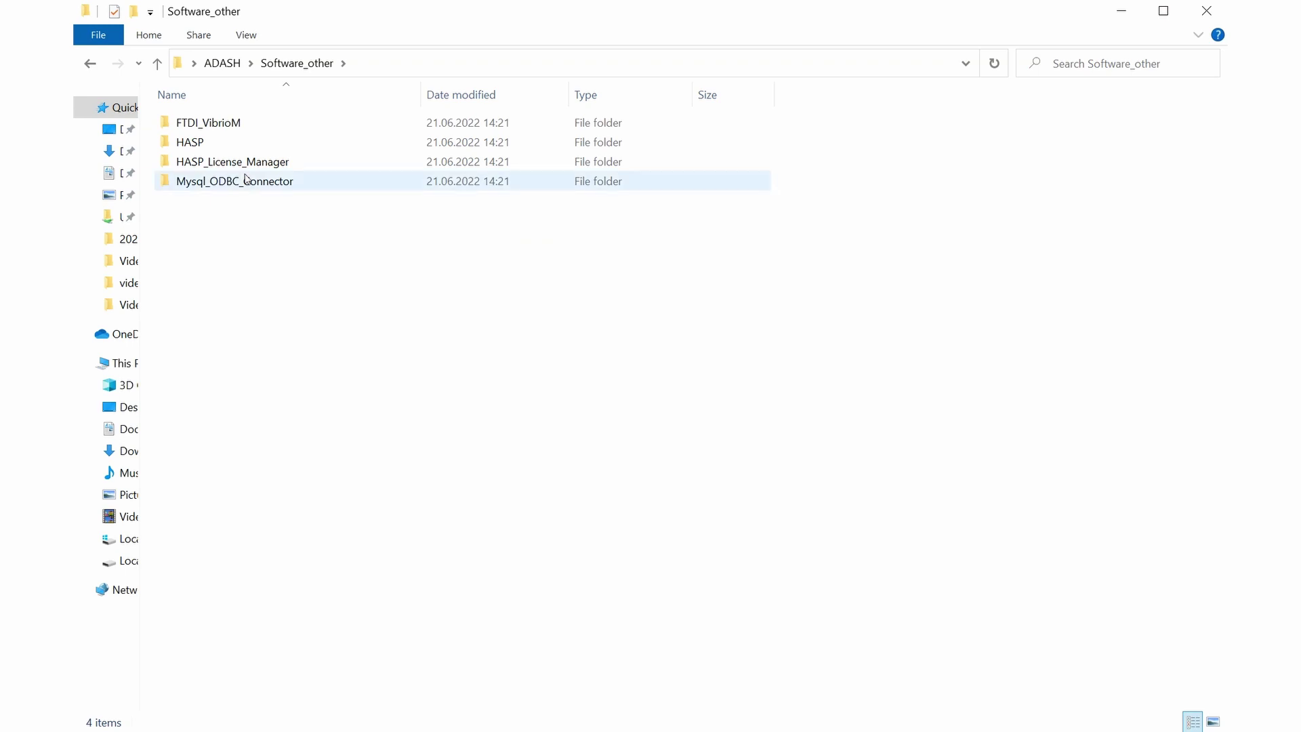
{"action": "left_click", "coordinate": [248, 167]}
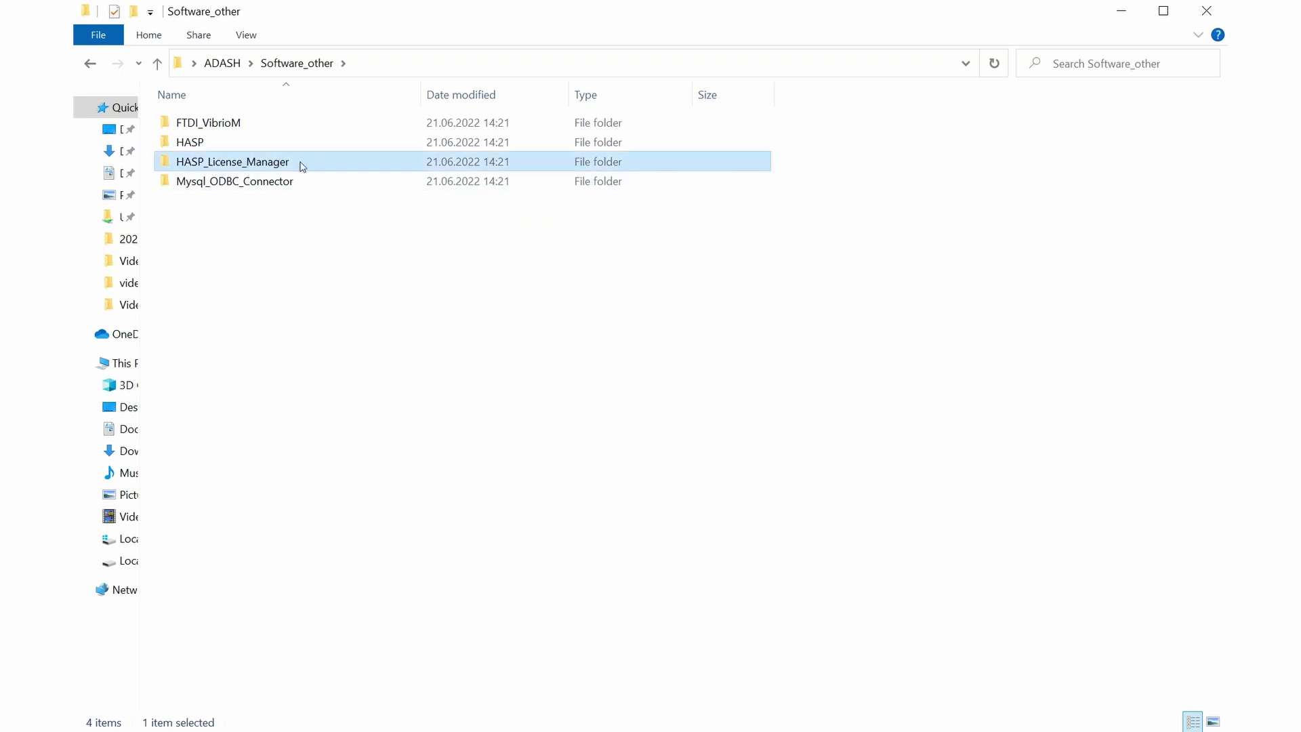
{"action": "double_click", "coordinate": [301, 164]}
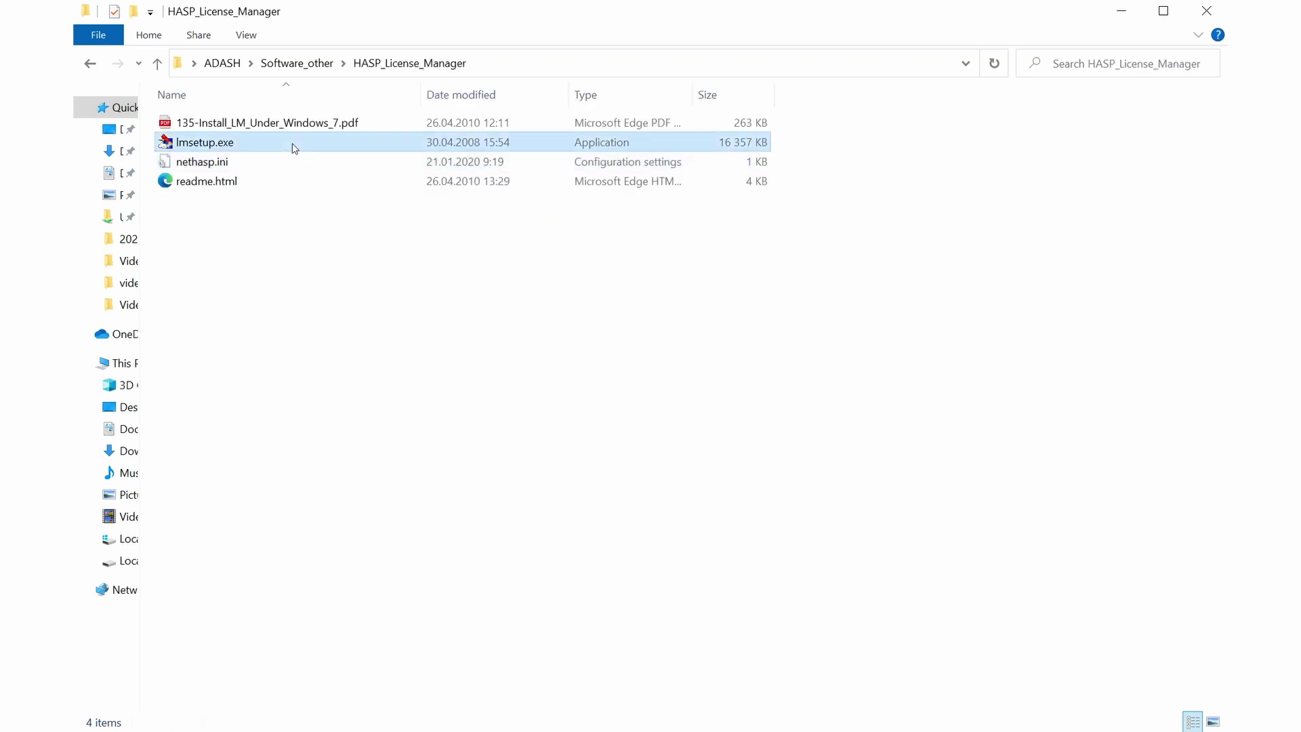
{"action": "left_click", "coordinate": [288, 145]}
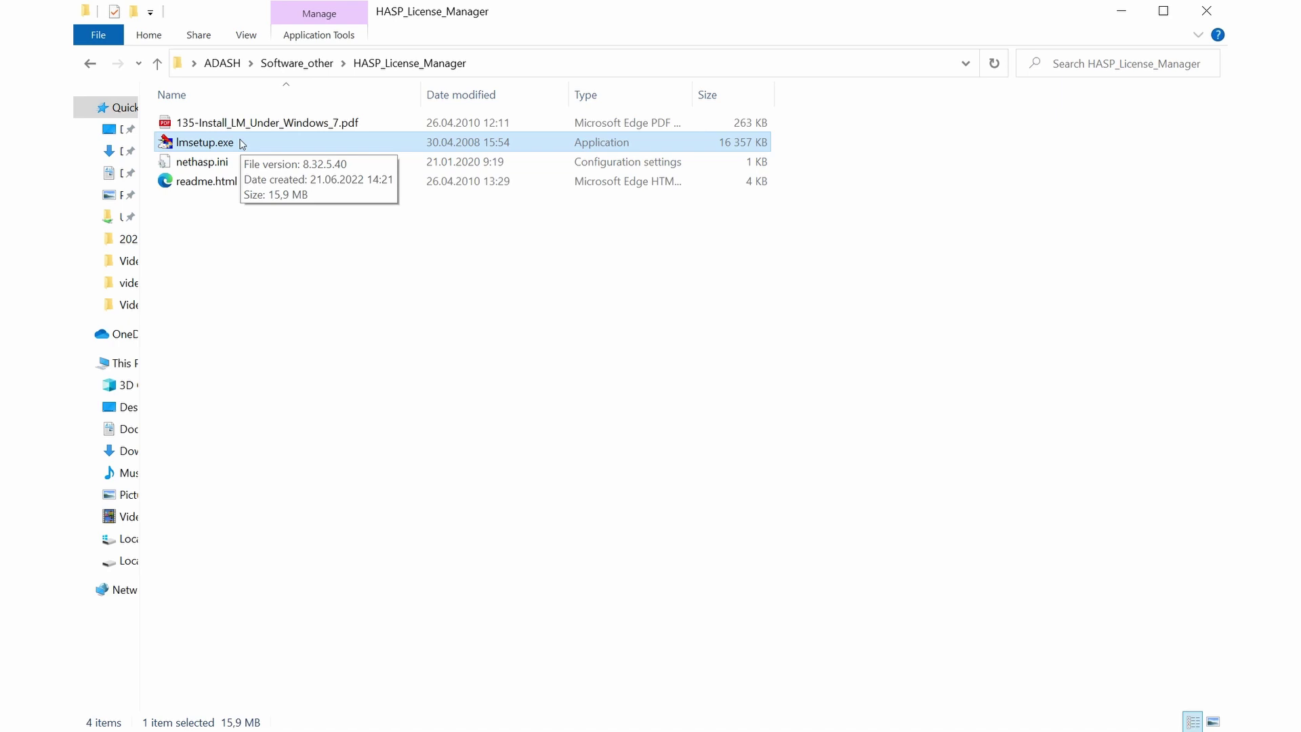
- Run lmsetup.exe with U.S. English as the installation language
{"action": "double_click", "coordinate": [243, 144]}
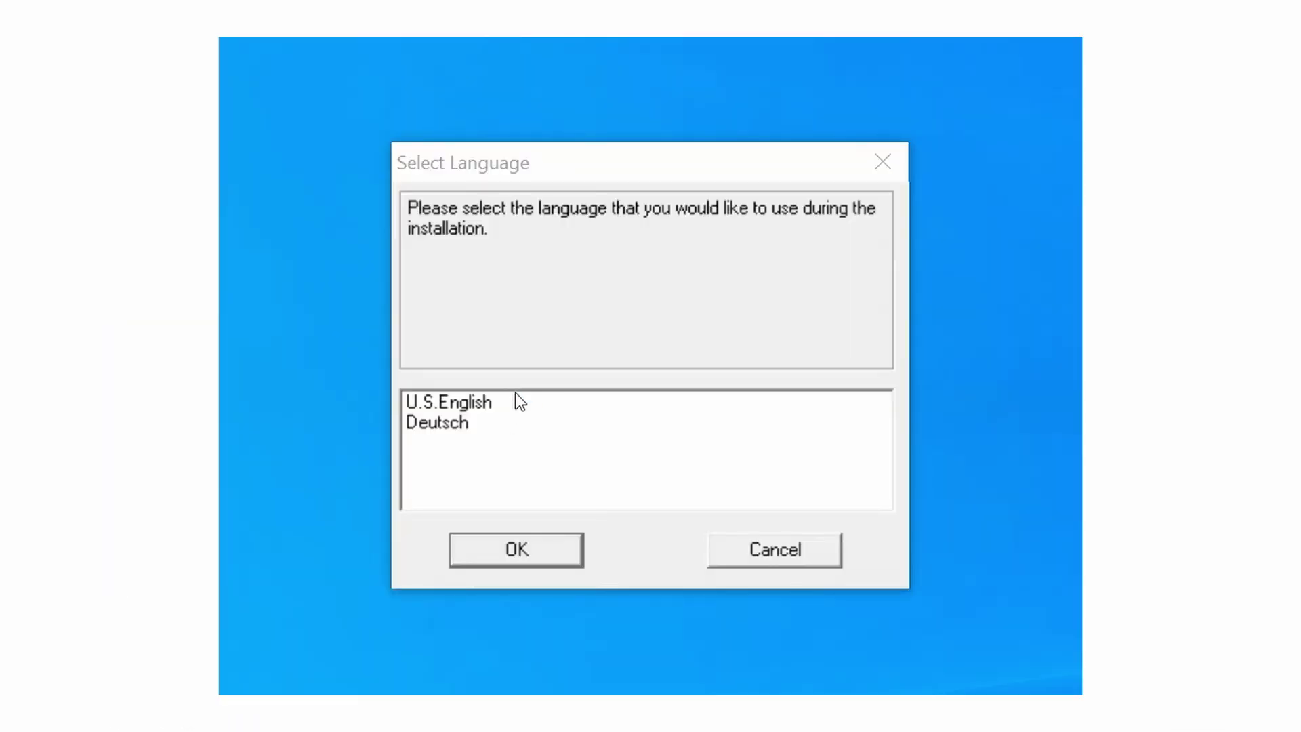
{"action": "left_click", "coordinate": [522, 402]}
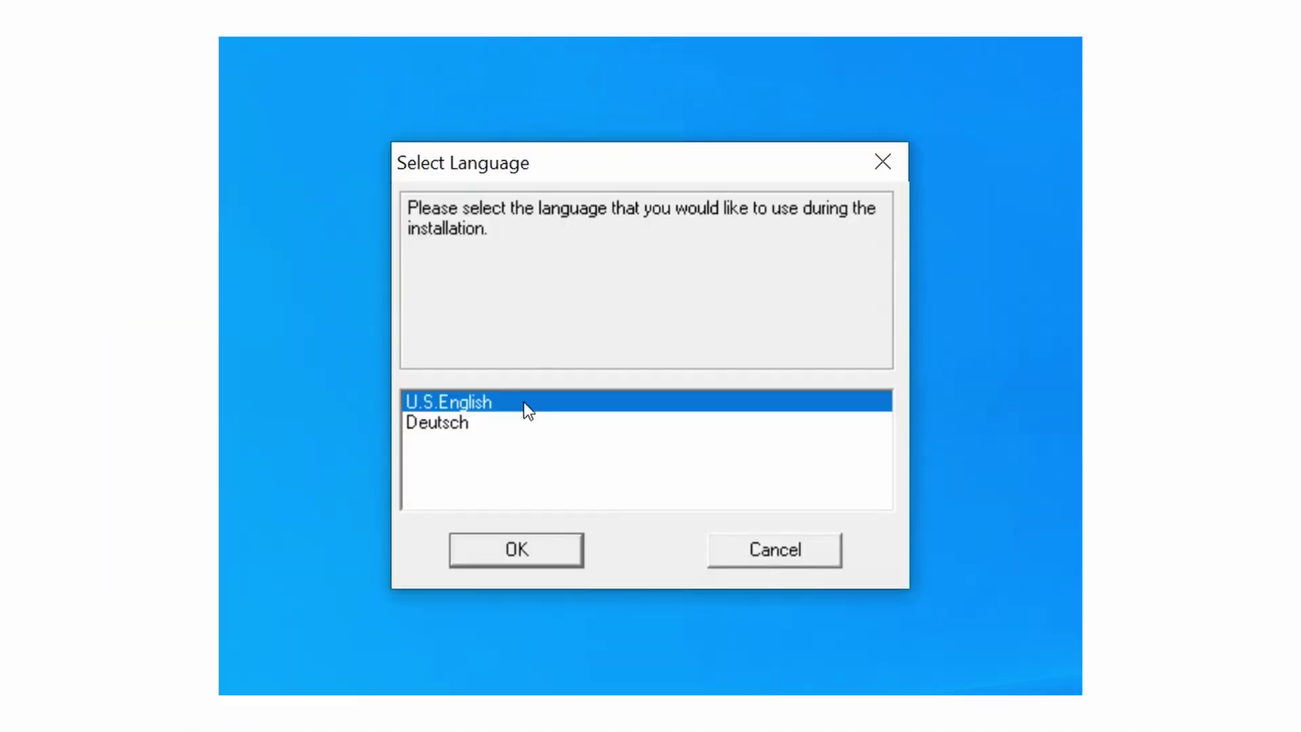
{"action": "left_click", "coordinate": [550, 550]}
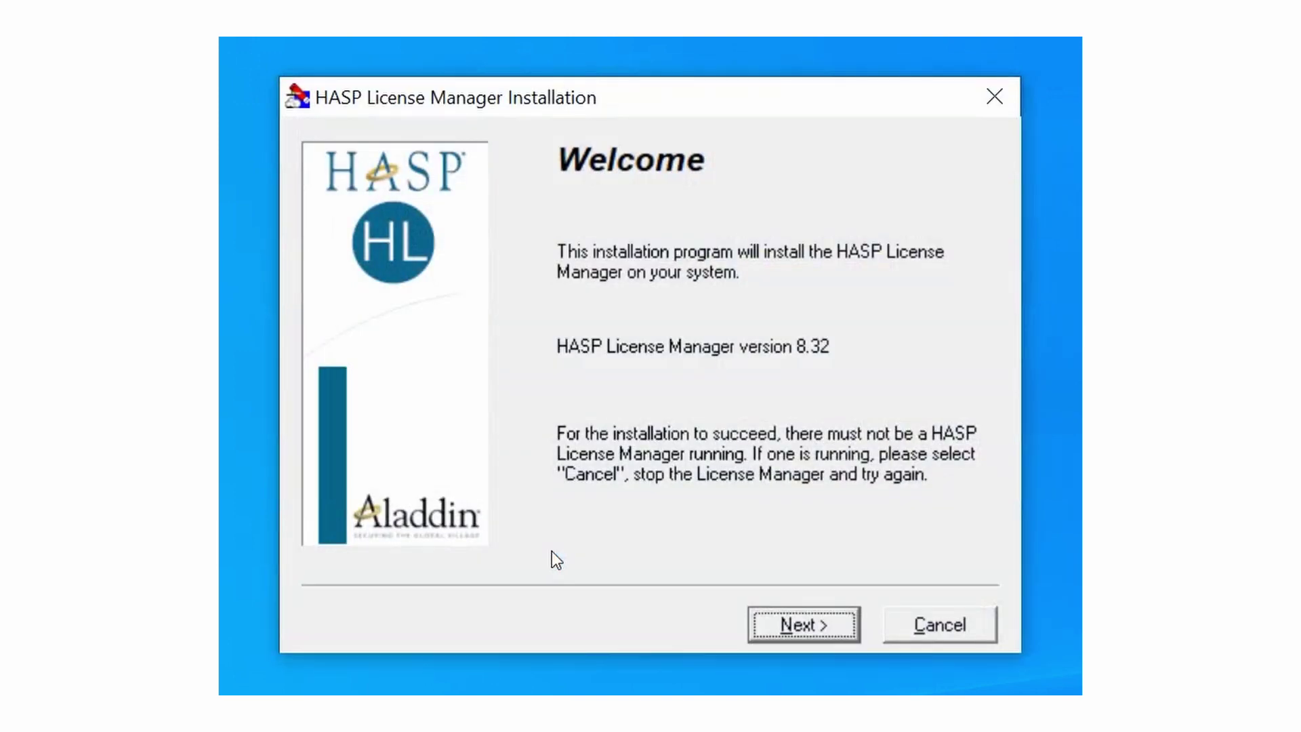
- Accept the licence and install as a service with the default destination and program group
{"action": "left_click", "coordinate": [803, 624]}
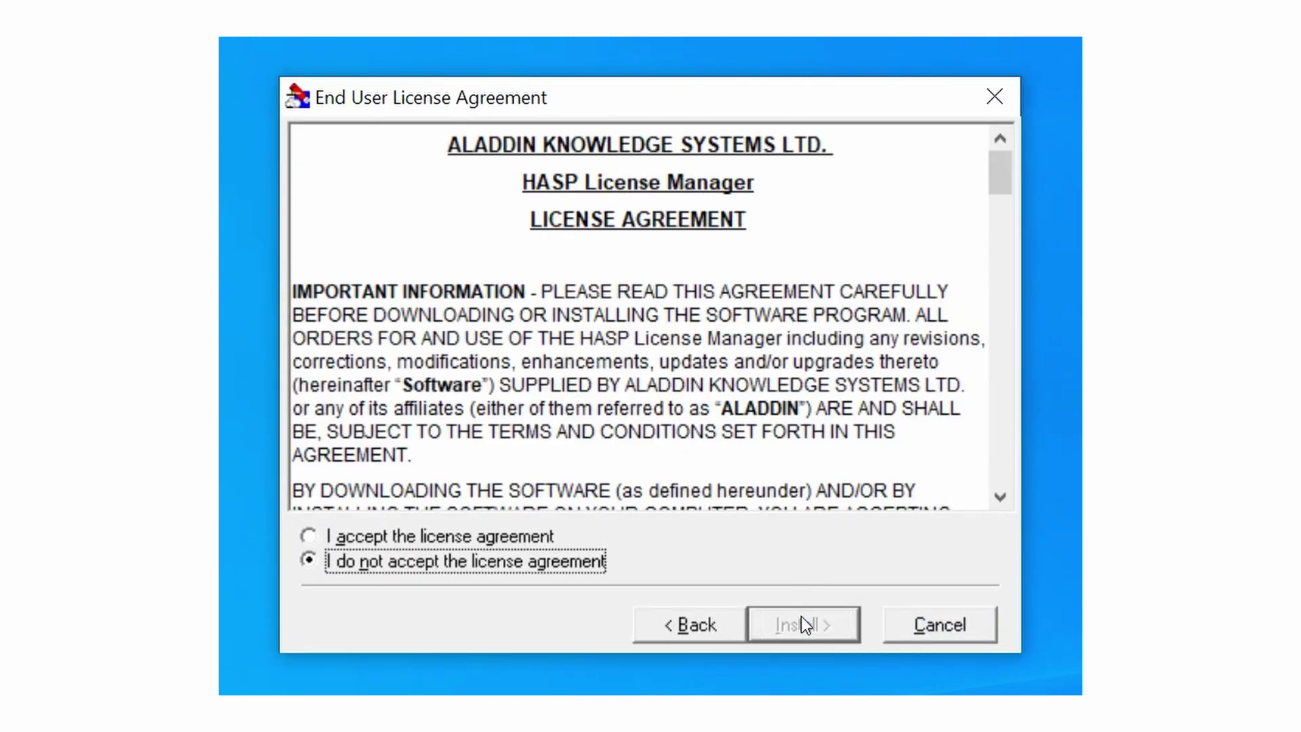
{"action": "left_click", "coordinate": [542, 539]}
{"action": "left_click", "coordinate": [787, 624]}
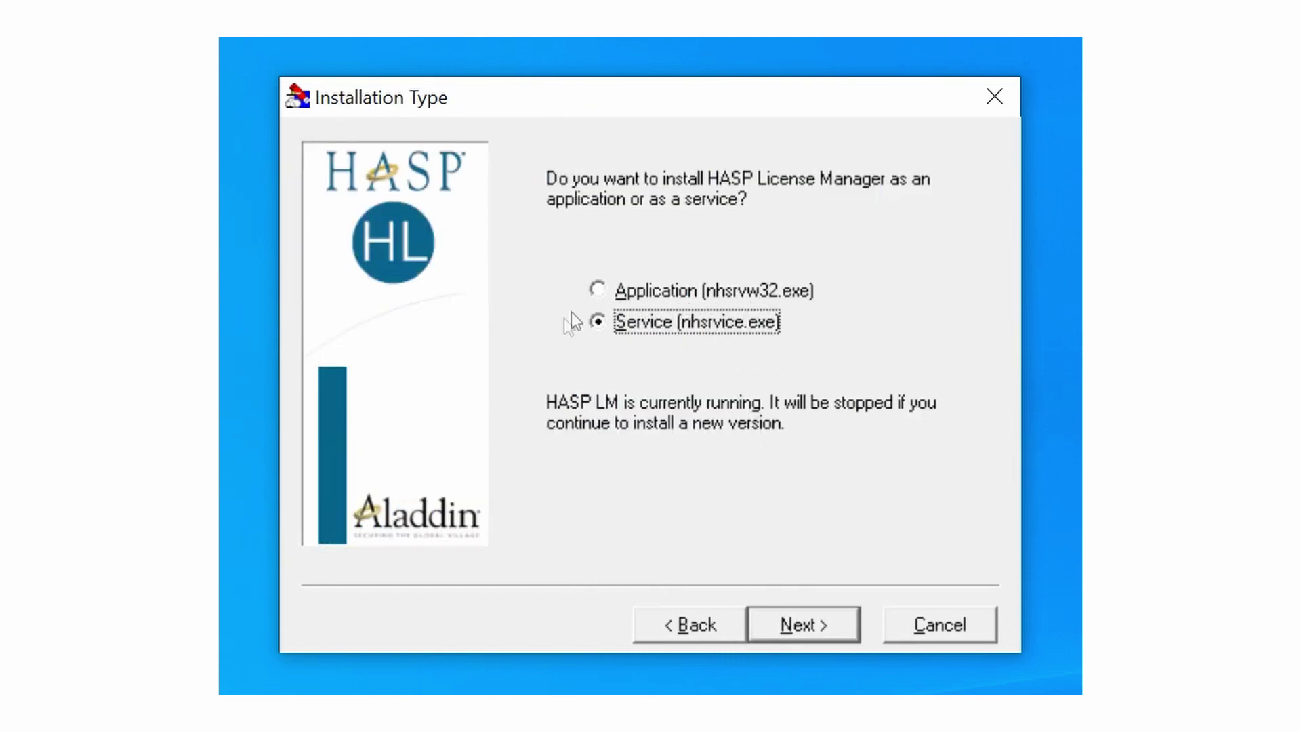
{"action": "left_click", "coordinate": [816, 615]}
{"action": "left_click", "coordinate": [816, 616]}
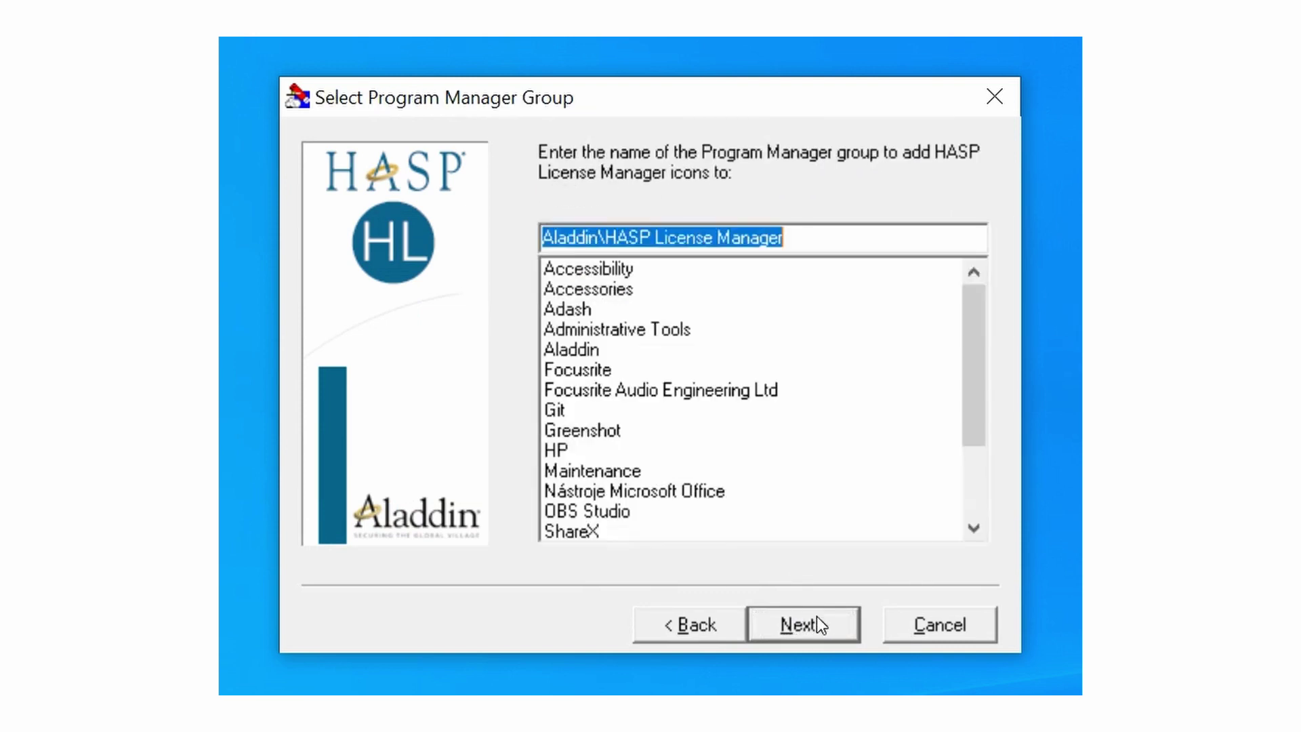
{"action": "left_click", "coordinate": [816, 616]}
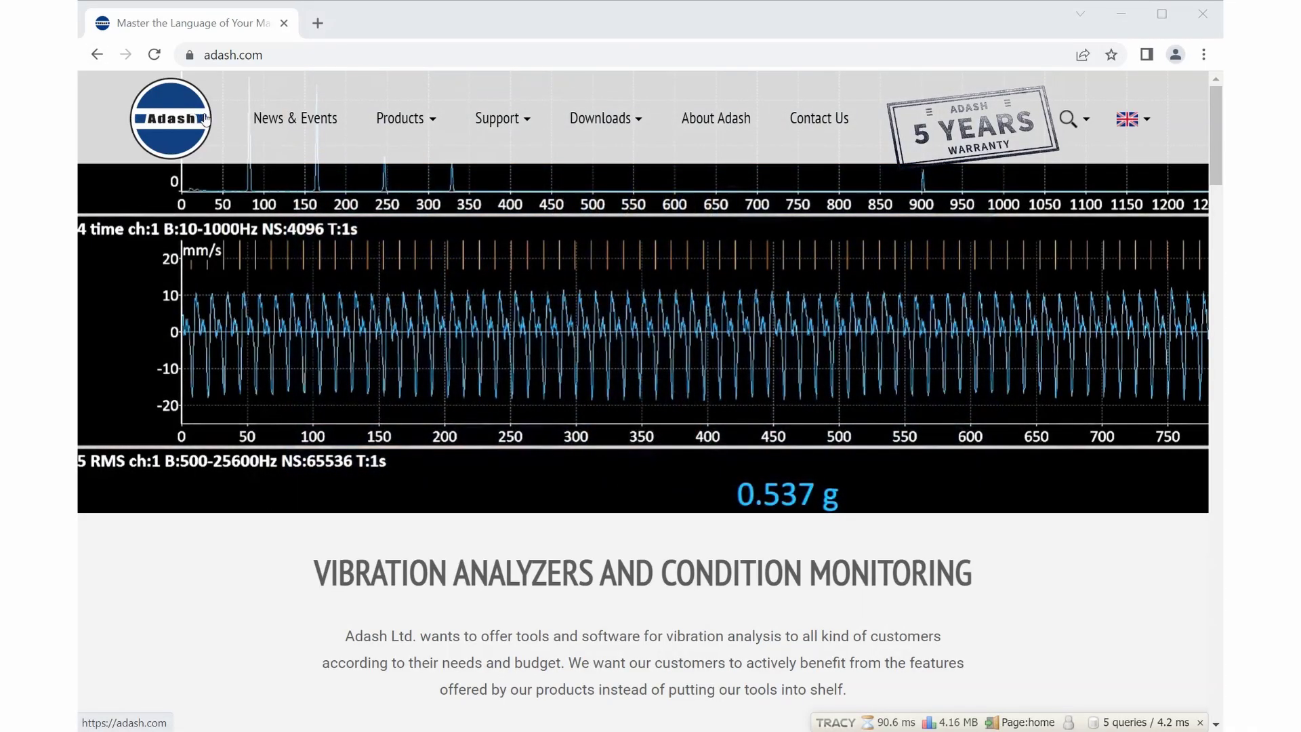
- From Downloads > Adash Firmware, download Adash server version 2.1.1 (x64) under A3716 Online Monitoring System
{"action": "left_click", "coordinate": [605, 120]}
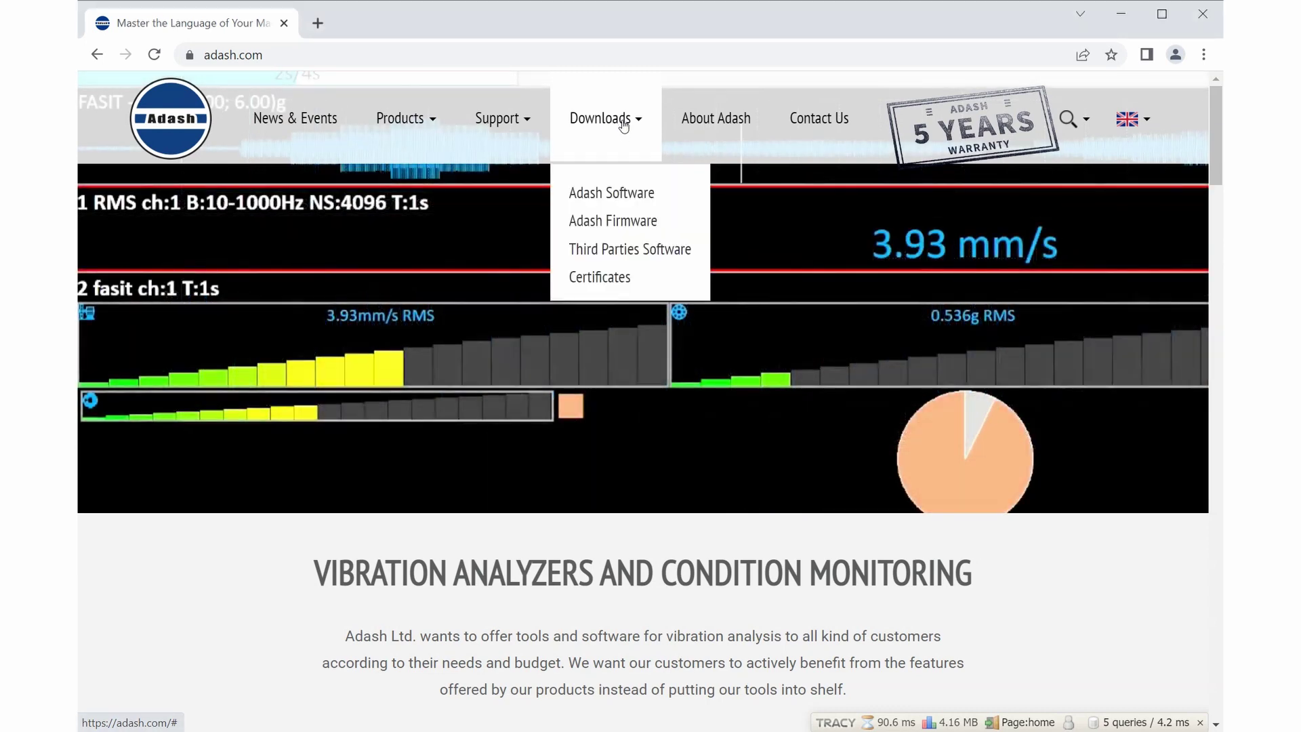
{"action": "left_click", "coordinate": [661, 222]}
{"action": "scroll", "coordinate": [652, 238], "scroll_direction": "down", "scroll_amount": 7}
{"action": "scroll", "coordinate": [653, 239], "scroll_direction": "down", "scroll_amount": 15}
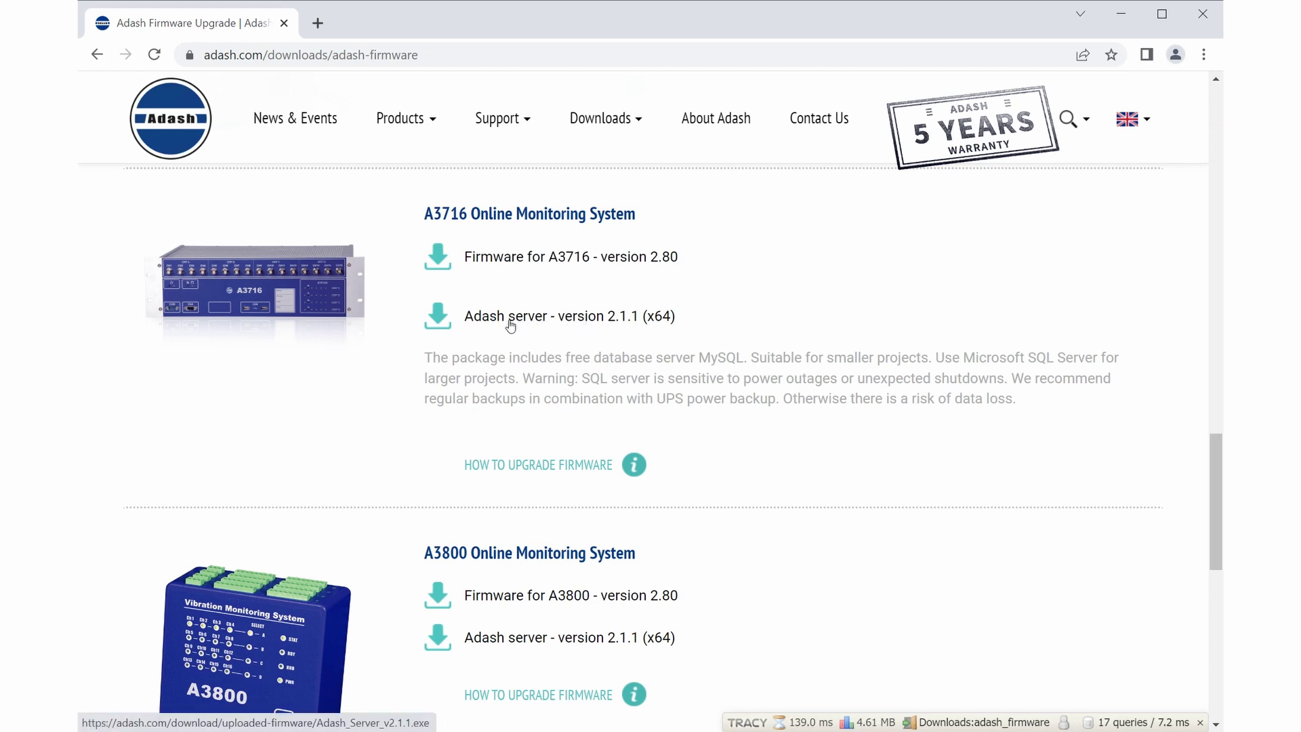
{"action": "left_click", "coordinate": [510, 319]}
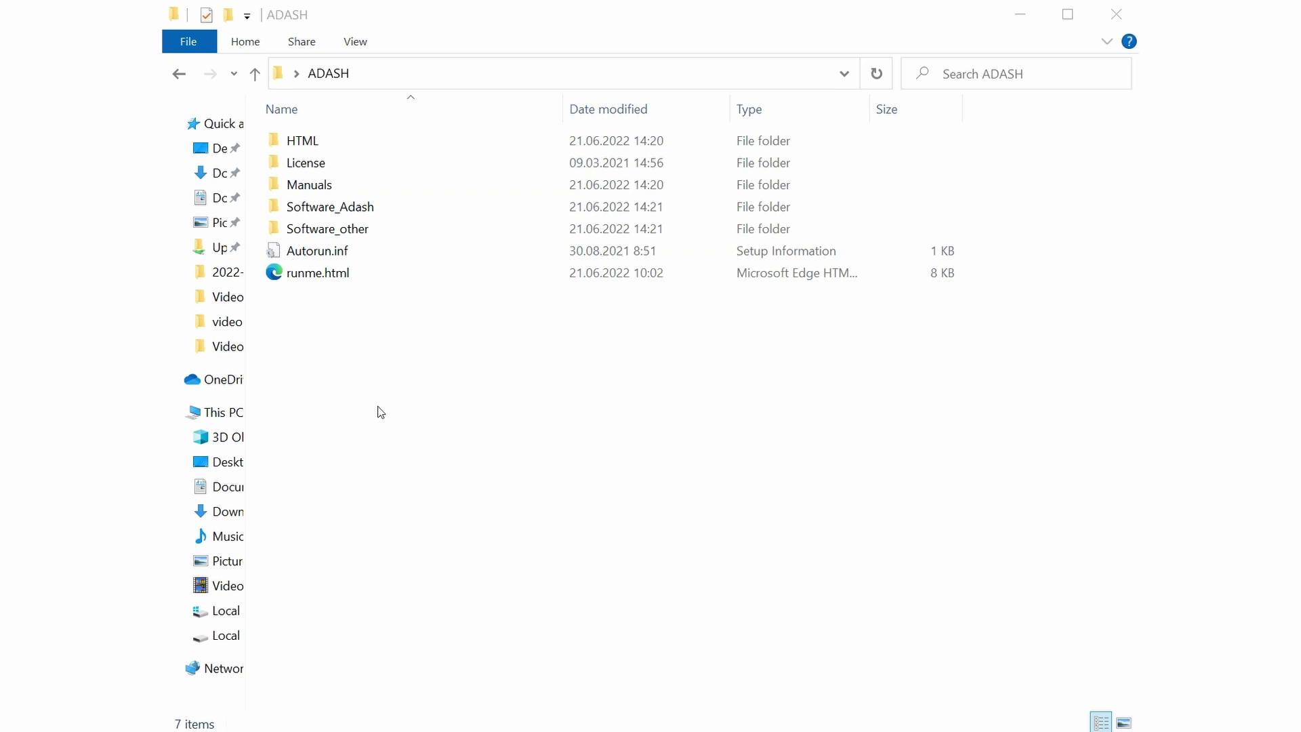
- Open Software_Adash and select the 191 MB Adash_Server_v2.1.1.exe installer
{"action": "left_click", "coordinate": [390, 211]}
{"action": "double_click", "coordinate": [391, 211]}
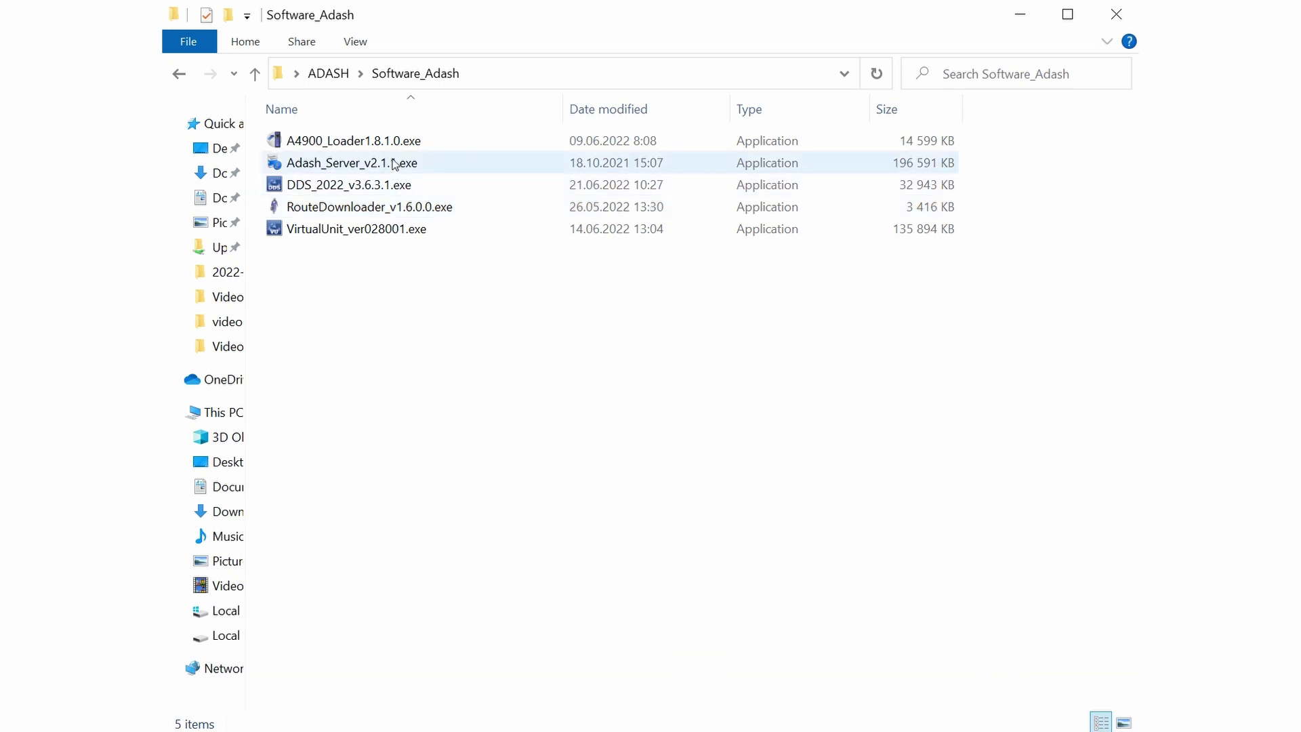
{"action": "left_click", "coordinate": [435, 169]}
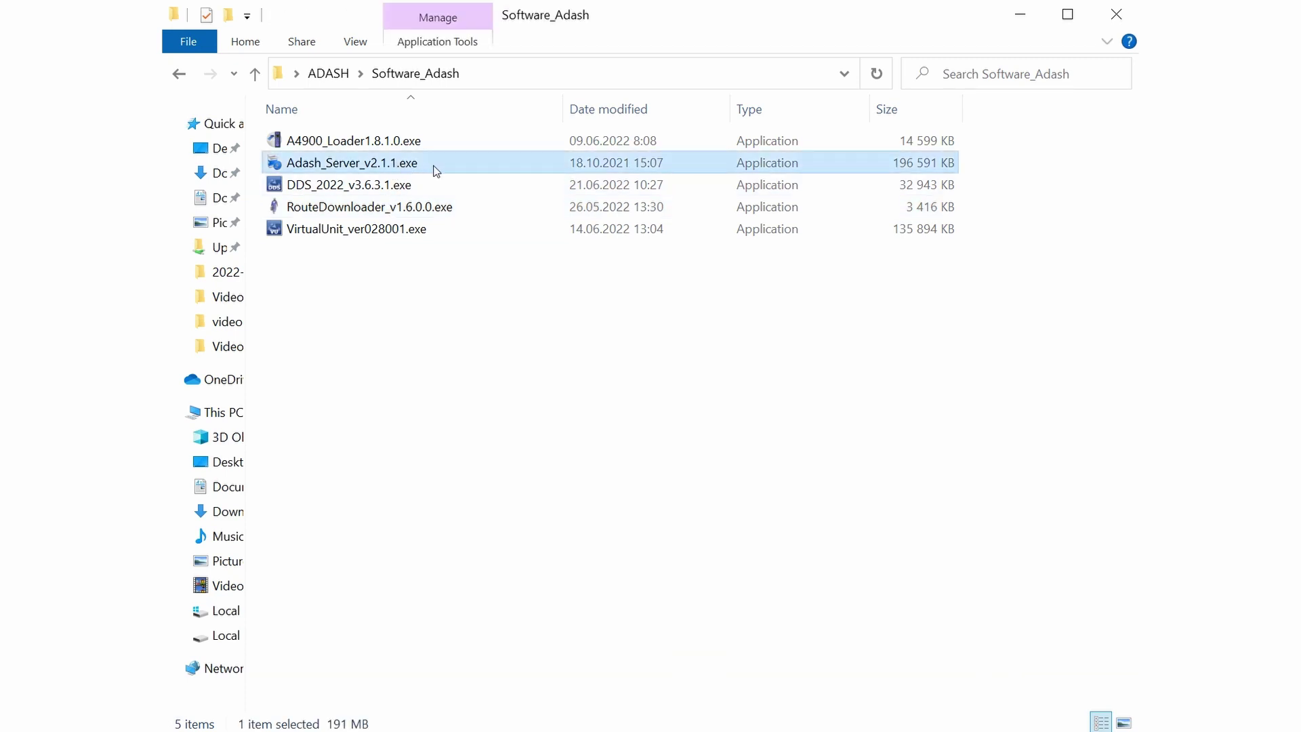
{"action": "mouse_move", "coordinate": [438, 169]}
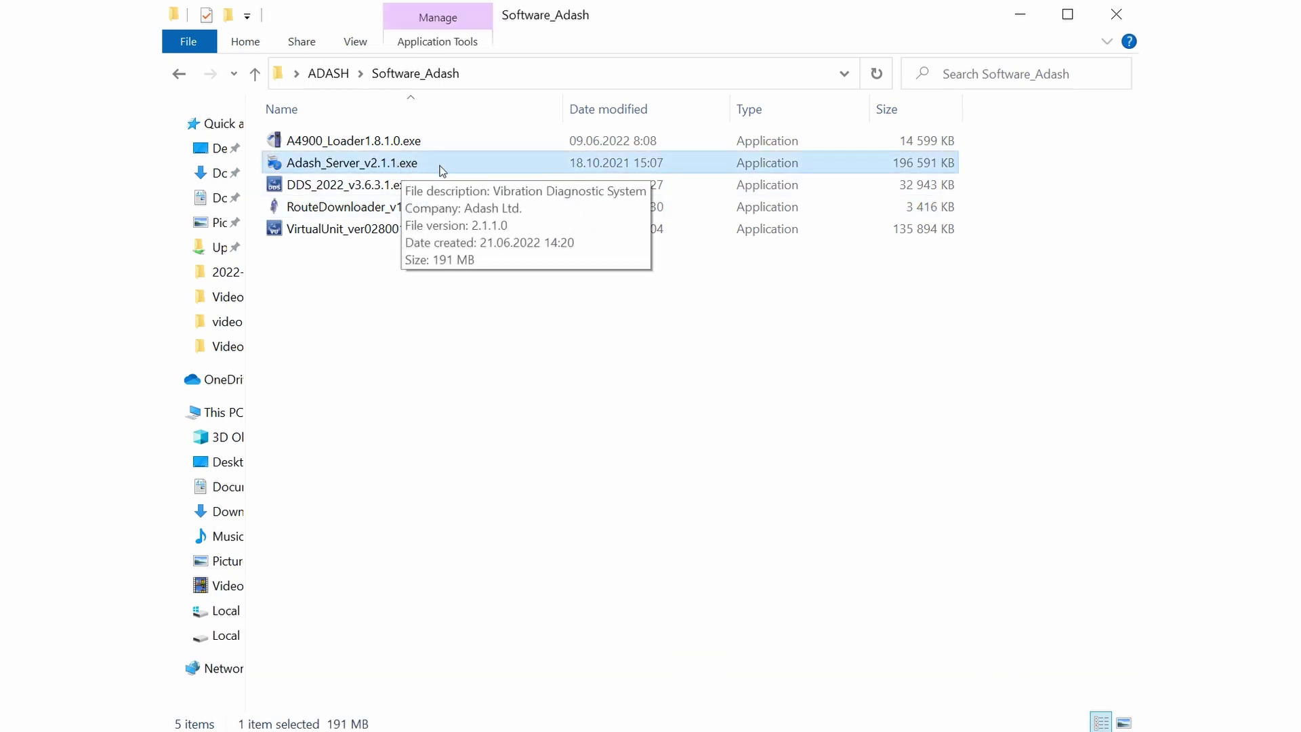